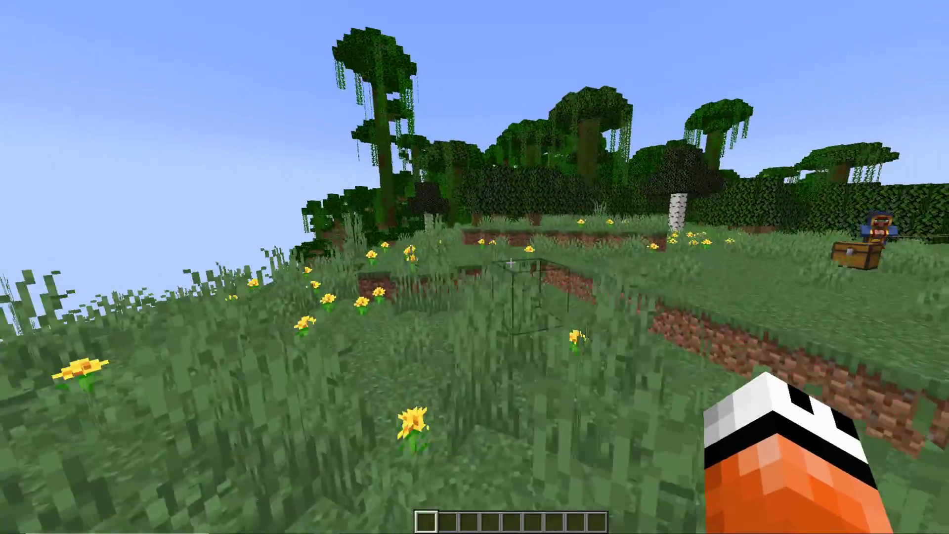
key(w)
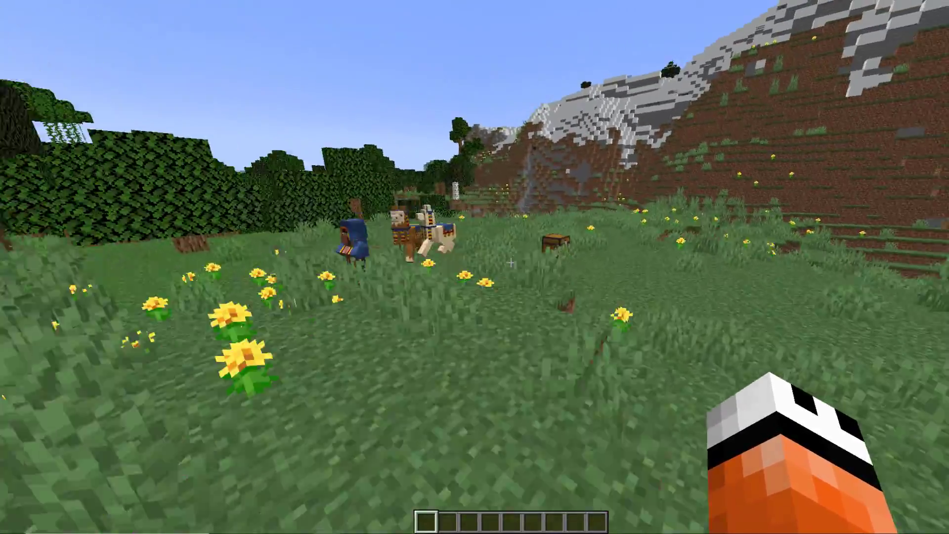
key(w)
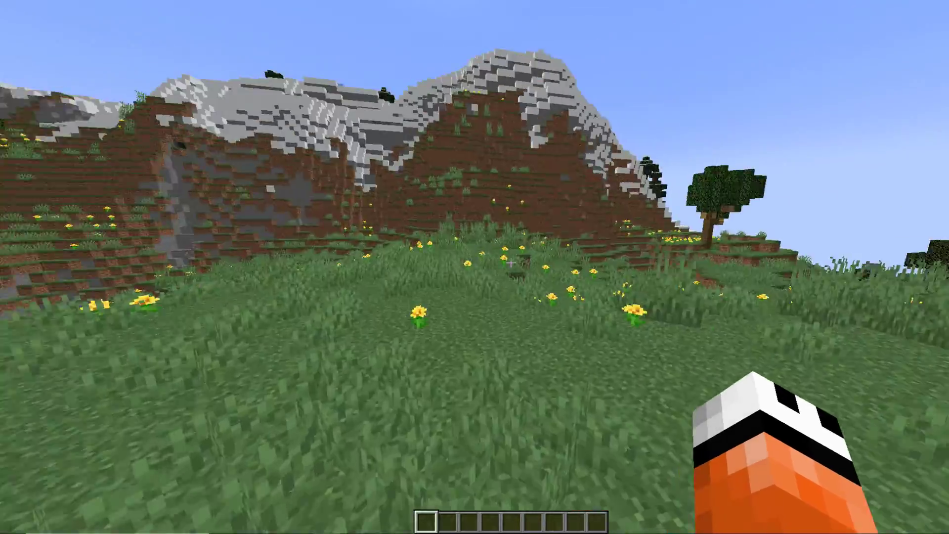
key(w)
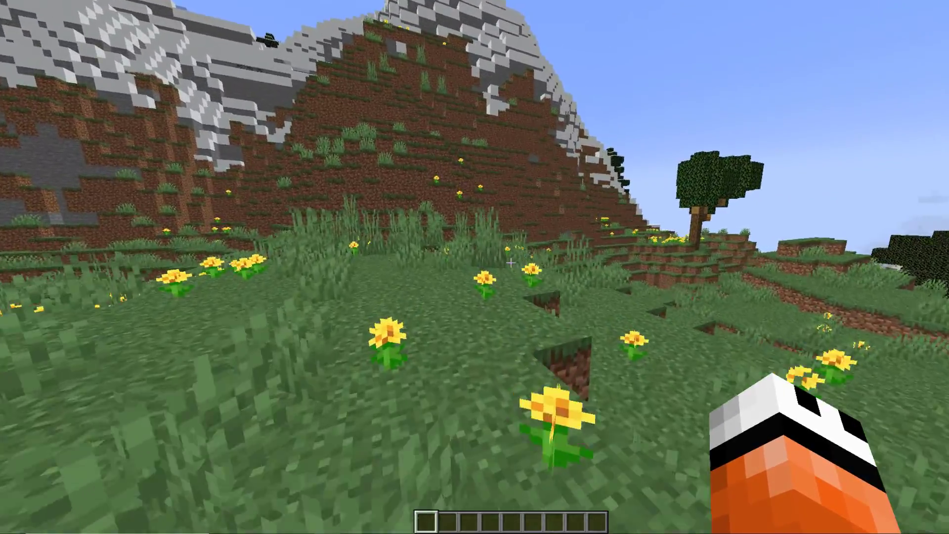
key(w)
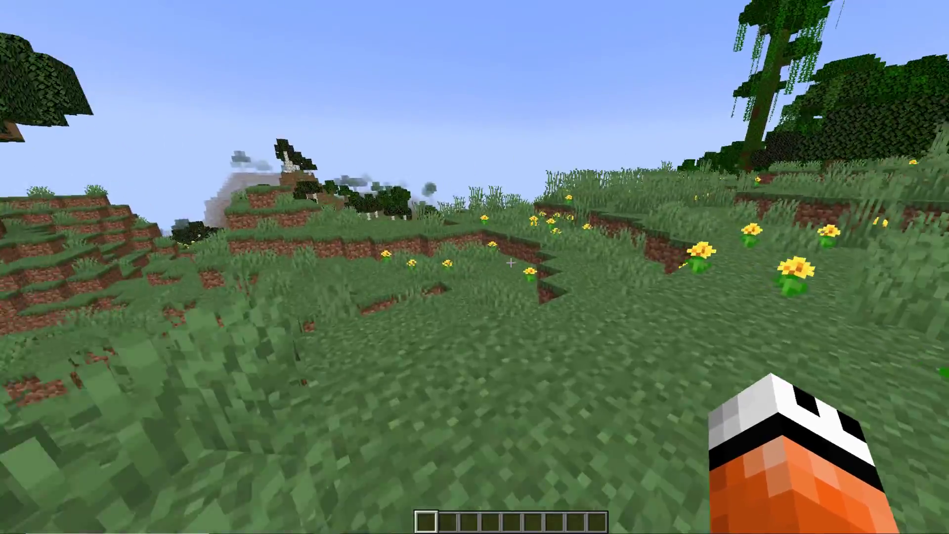
key(w)
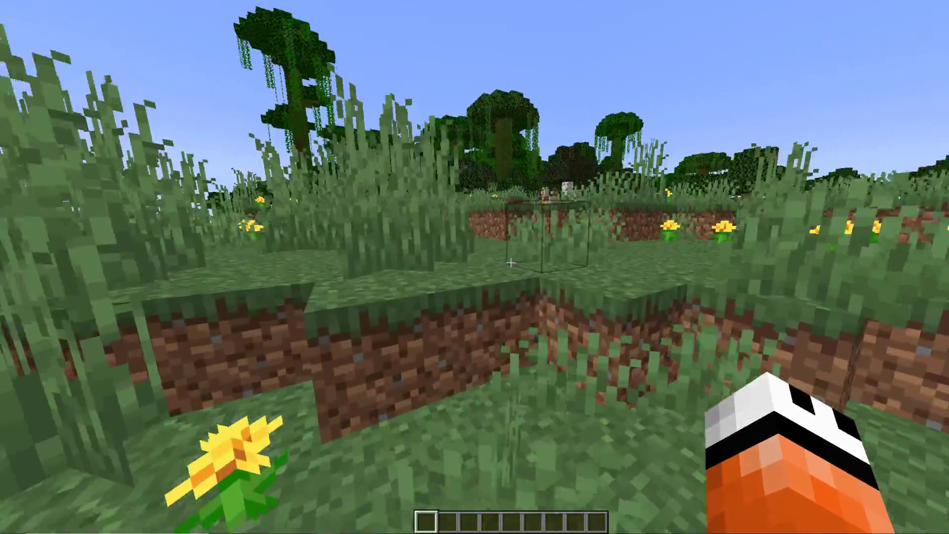
- Walk to the chest in the meadow and open it to examine the boost descriptions of the stored armor sets
key(w)
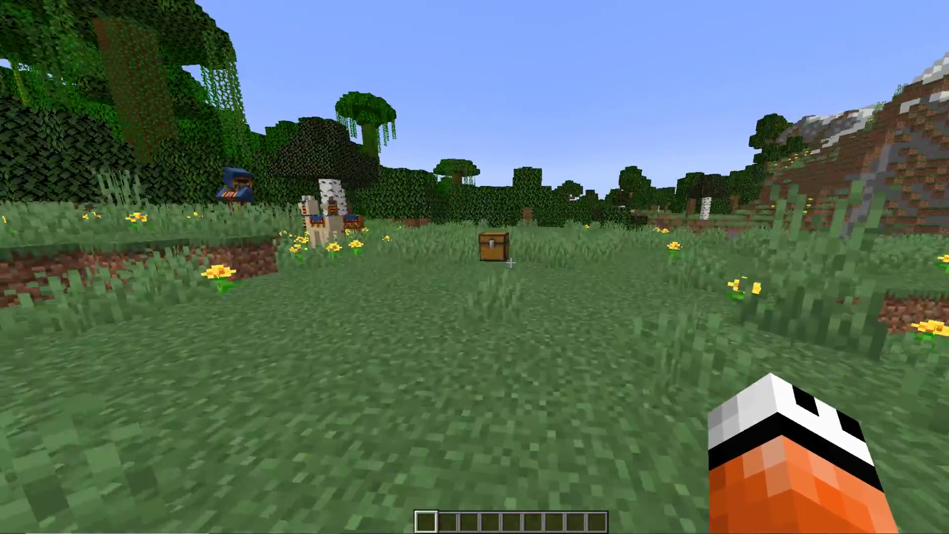
key(w)
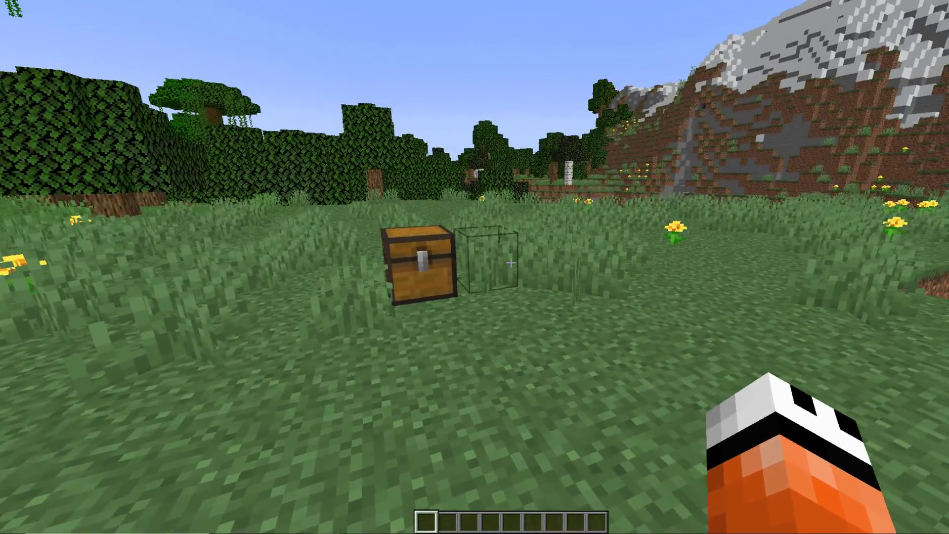
key(w)
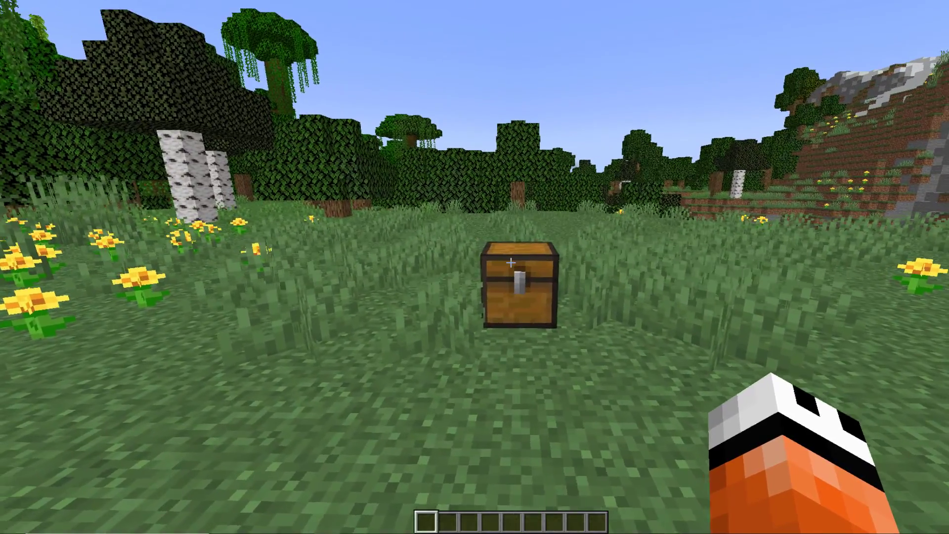
key(w)
click(511, 262)
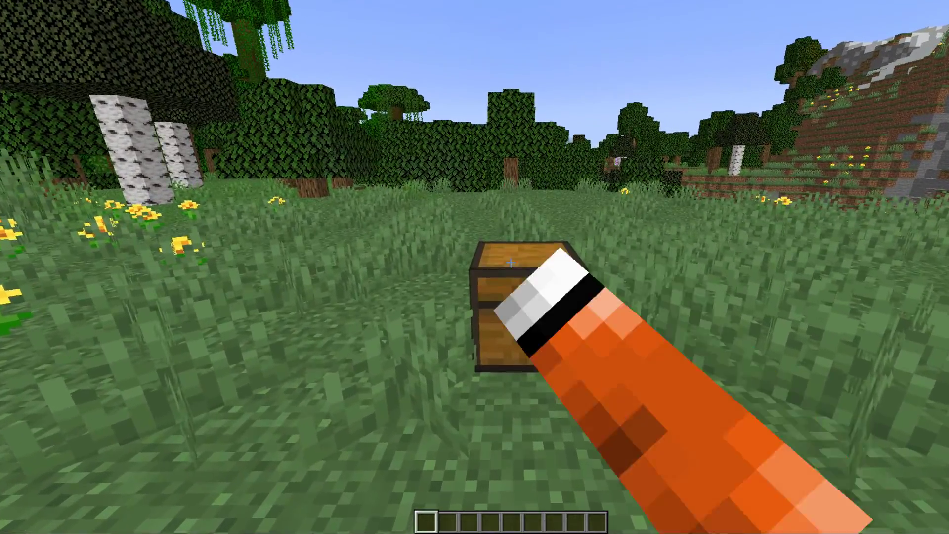
right_click(511, 263)
click(473, 239)
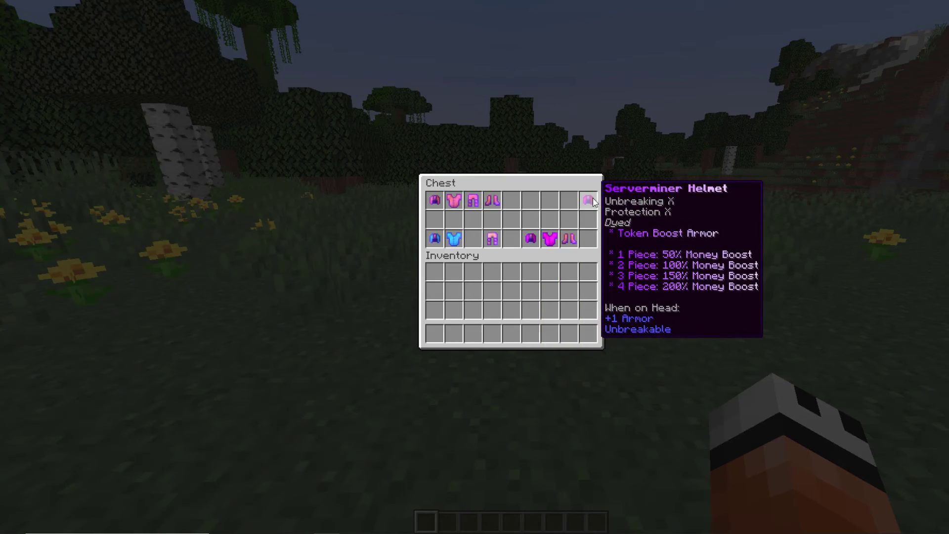
key(Escape)
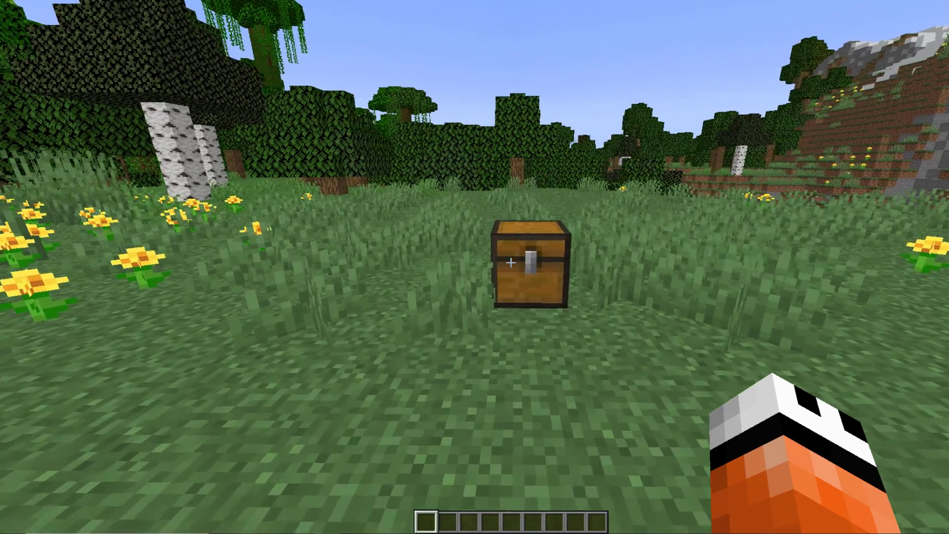
key(w)
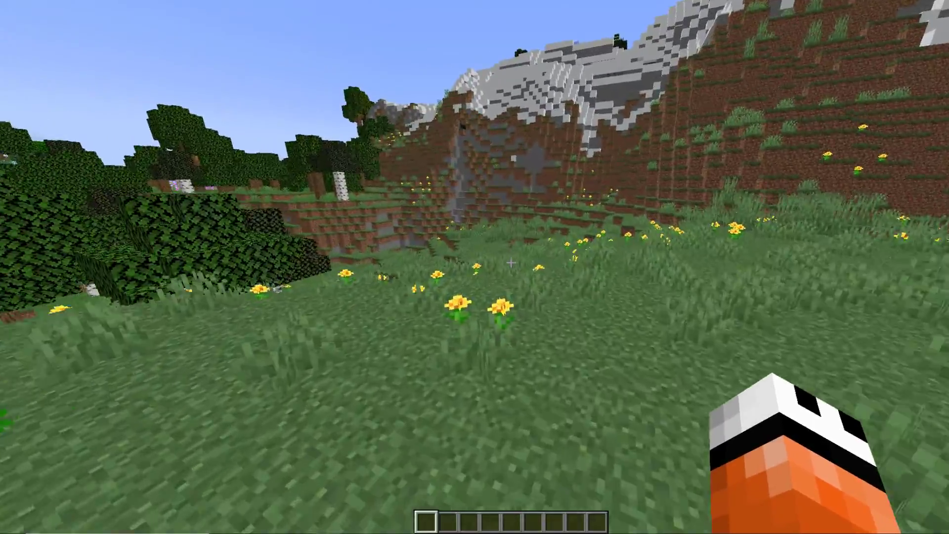
key(w)
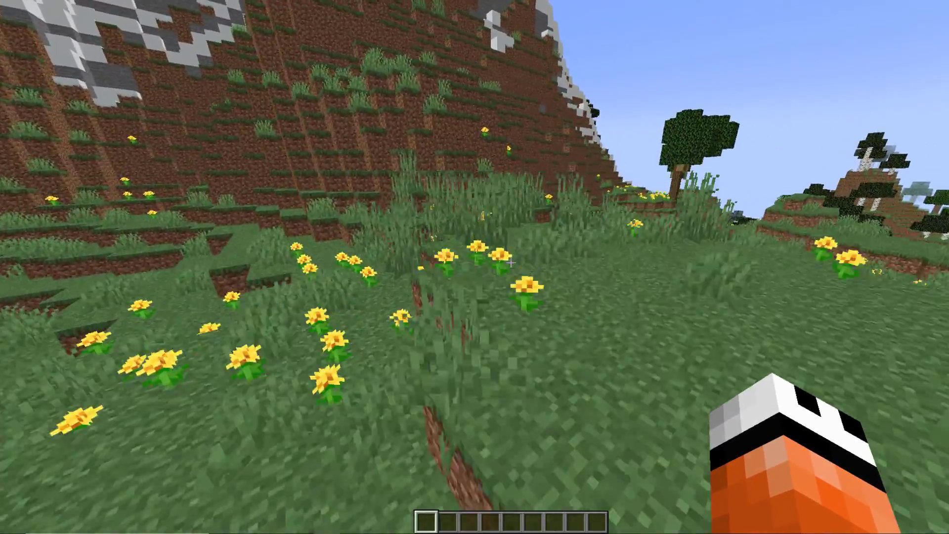
key(w)
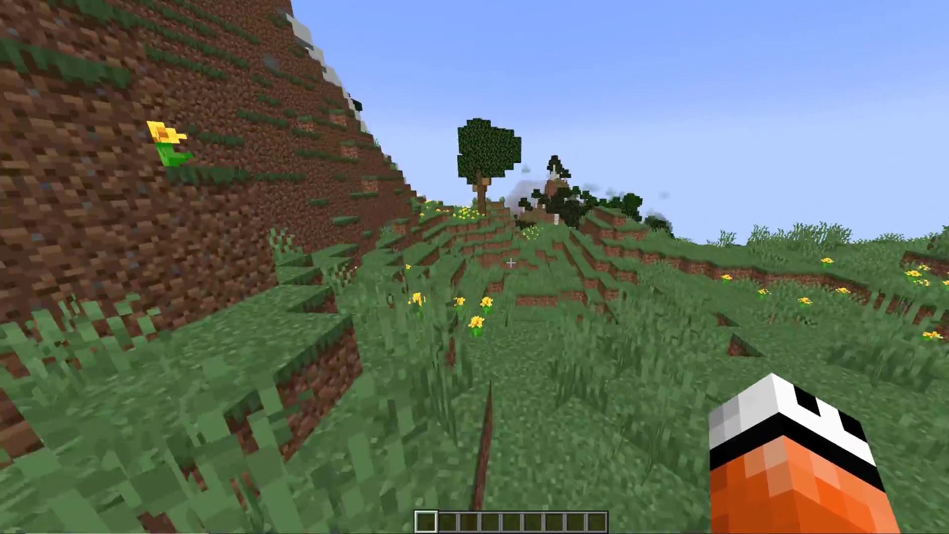
key(w)
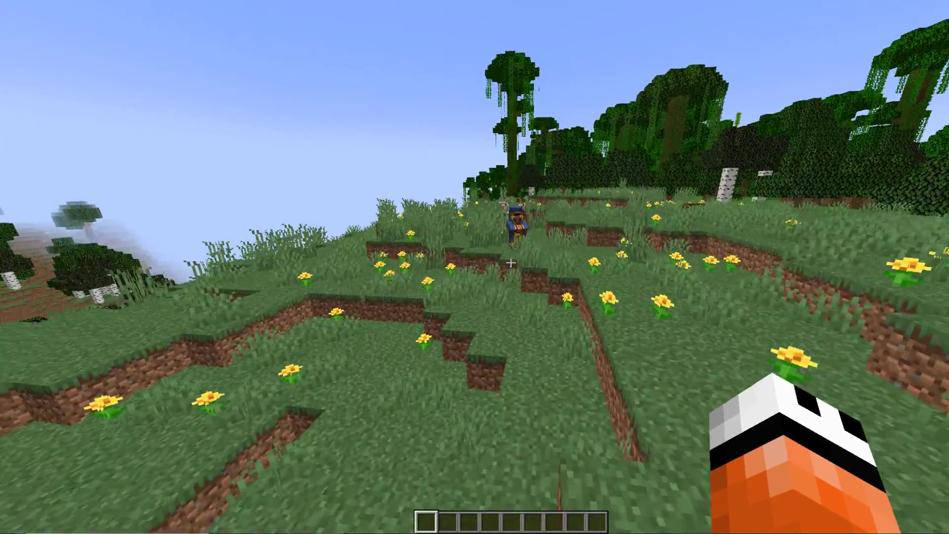
key(w)
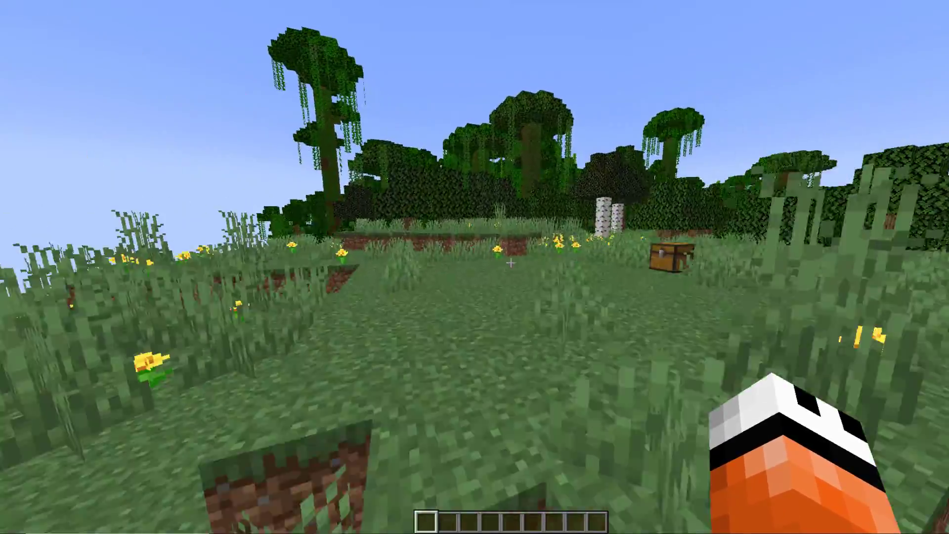
key(w)
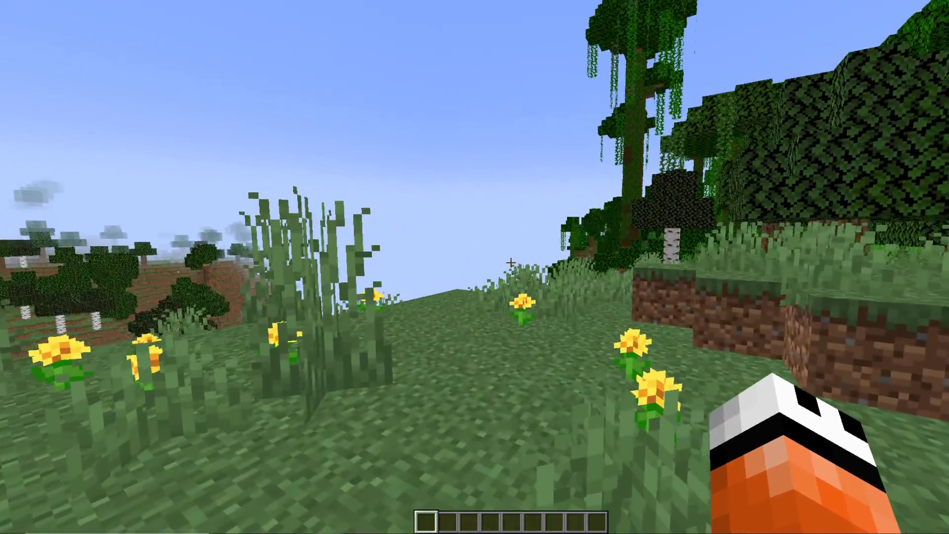
- Show the plugin's command help with /armor and list the available armor types with /armor types
text(/armor)
key(Return)
text(/armor)
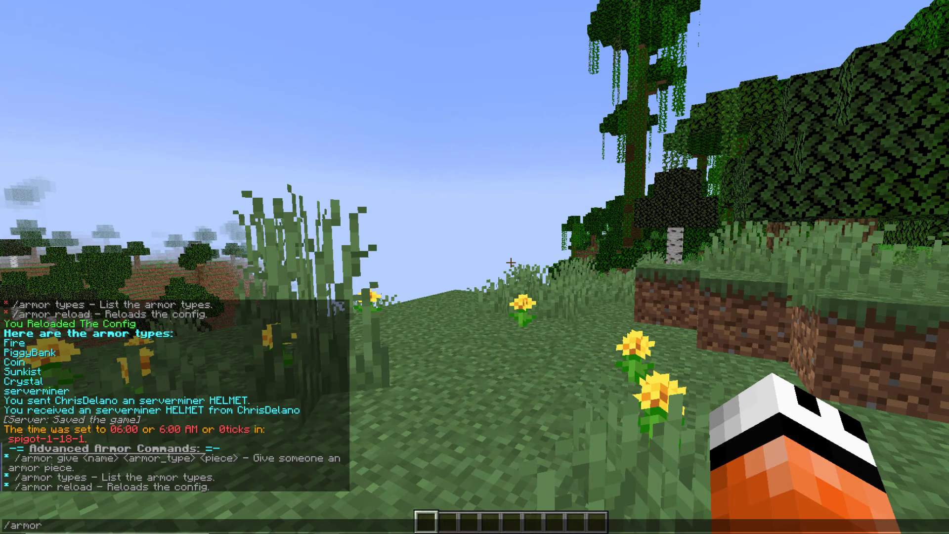
text( type)
key(Return)
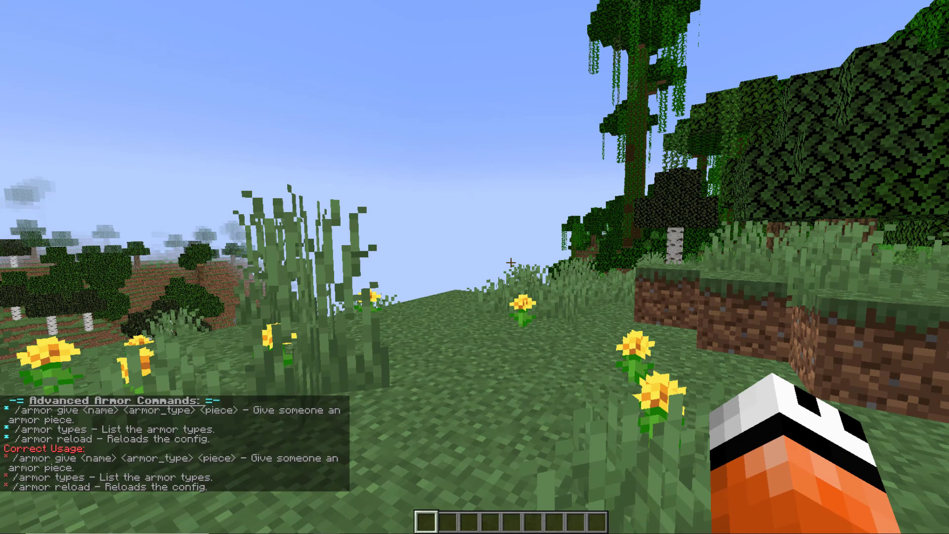
key(t)
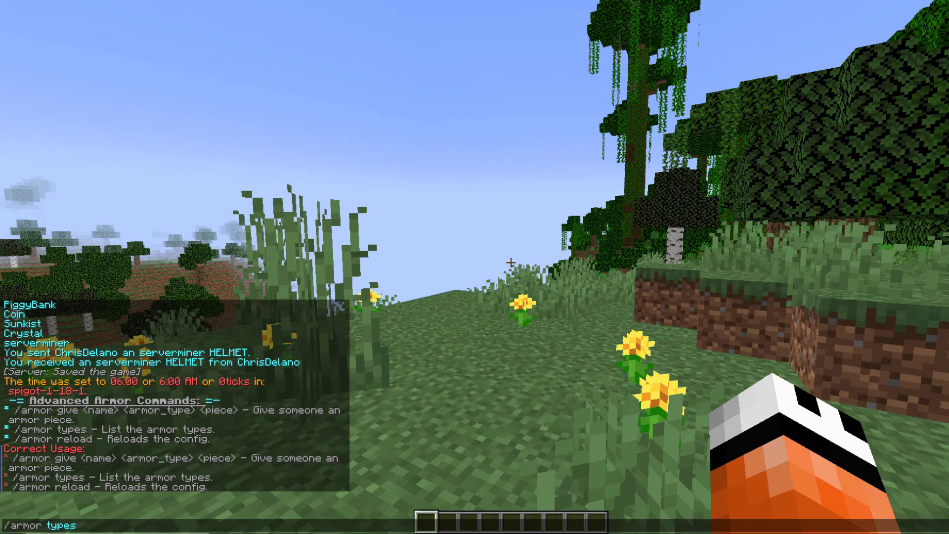
key(Return)
- Give your own player a Fire helmet and Fire boots with the /armor give command and equip both pieces
key(t)
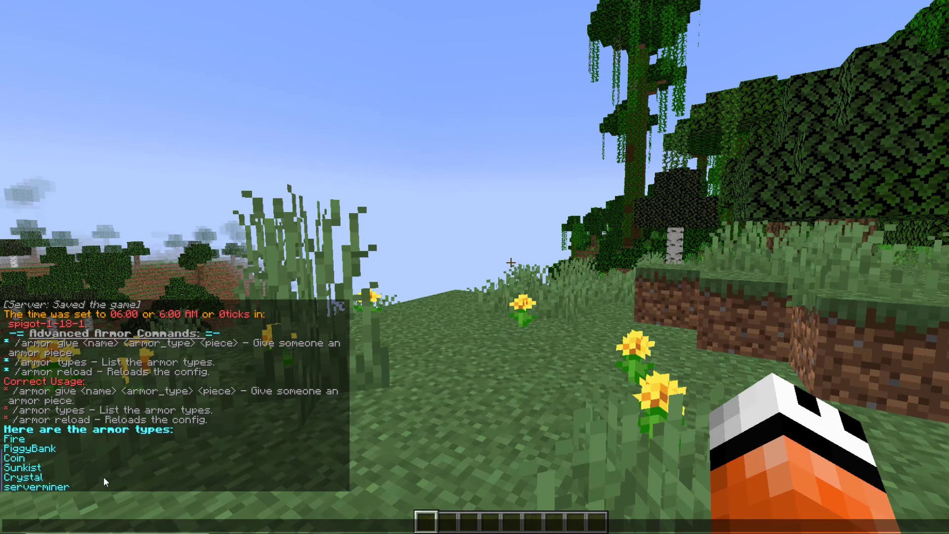
text(/armor guve)
key(BackSpace)
key(BackSpace)
key(BackSpace)
key(BackSpace)
text(ive)
key(Tab)
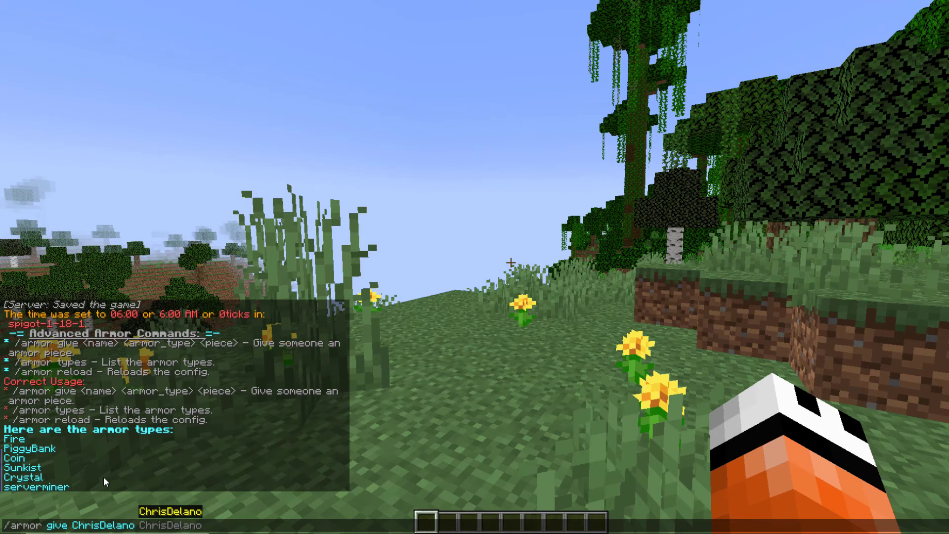
text(fire )
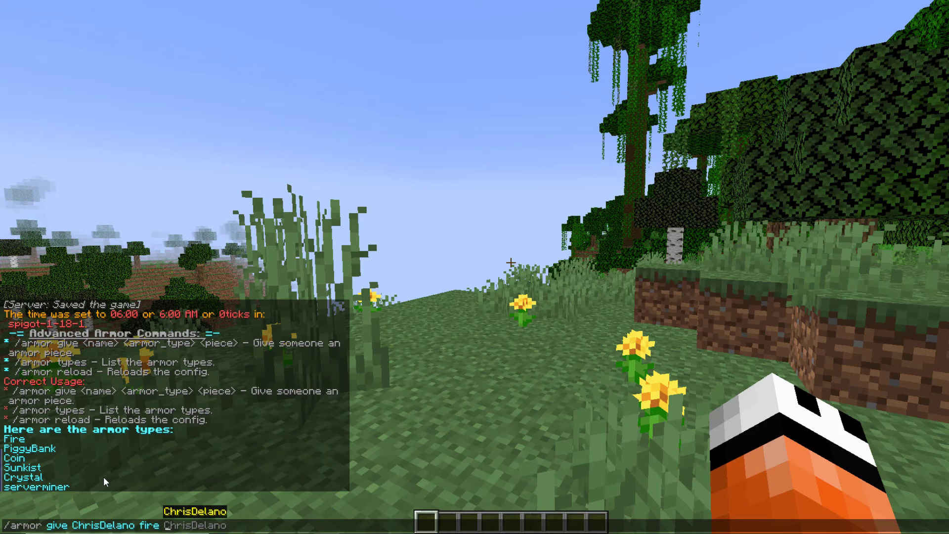
text(helmet)
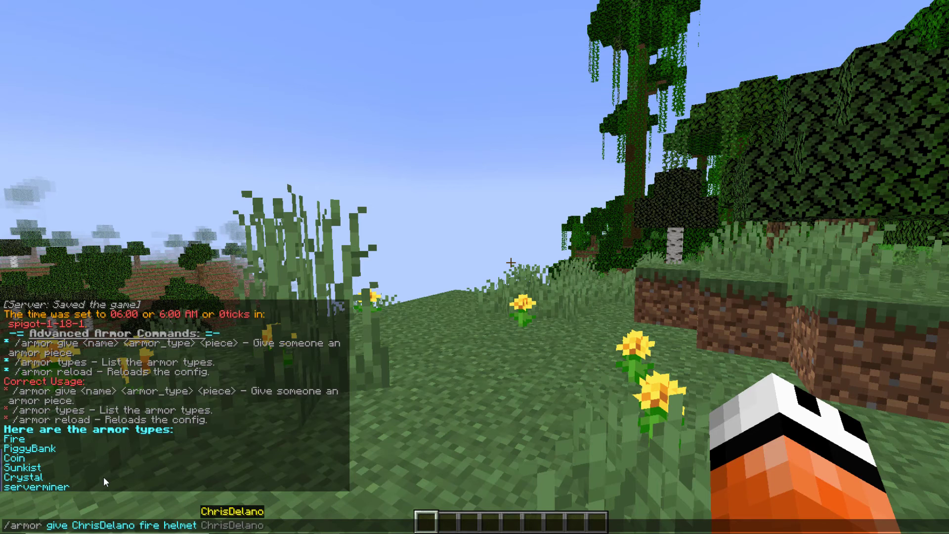
key(Return)
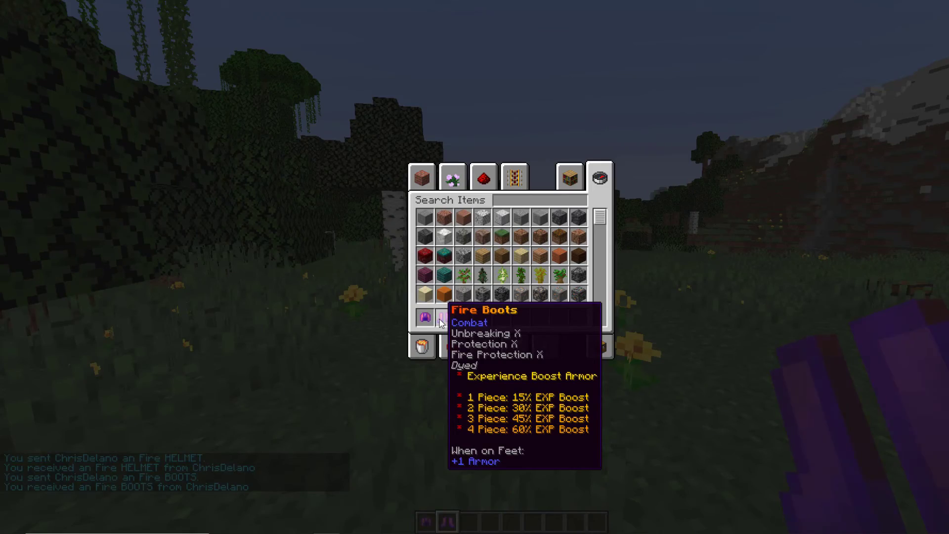
click(441, 321)
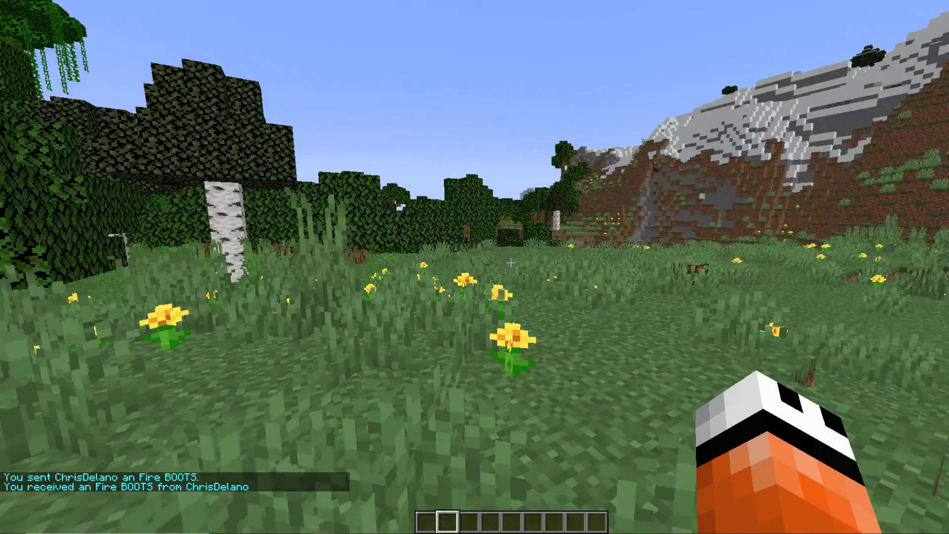
- Set the game mode to survival with /gm 0 and give yourself one diamond sword with /i dsword 1
text(/gm 0)
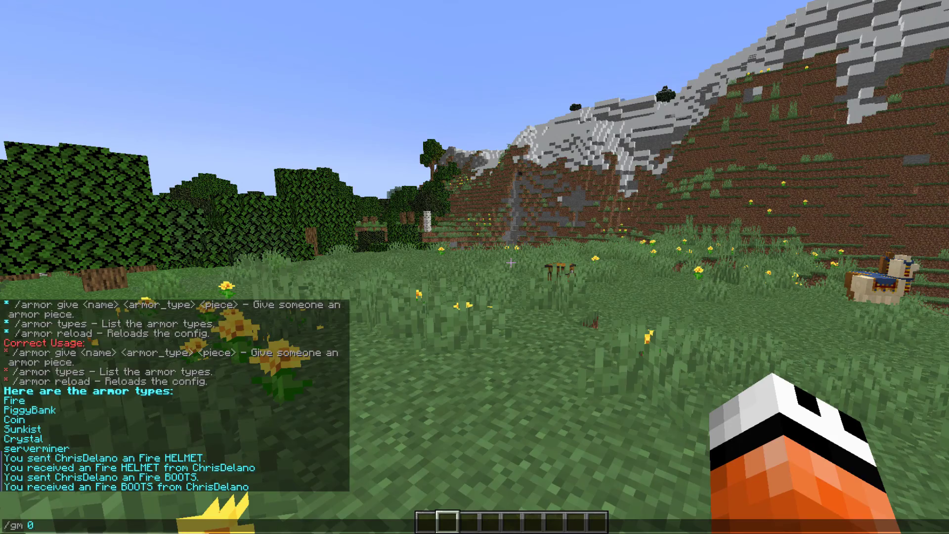
key(Return)
text(/i)
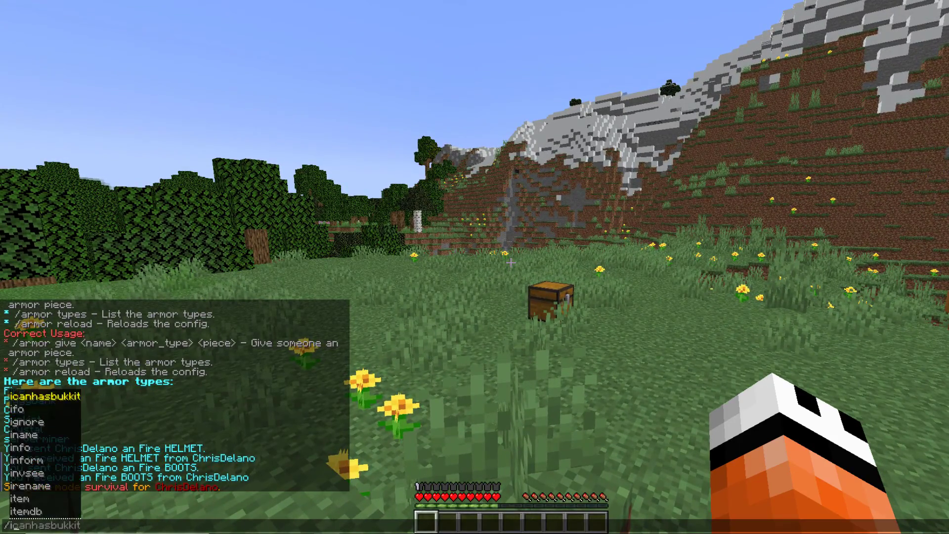
text( dsword 1)
key(Return)
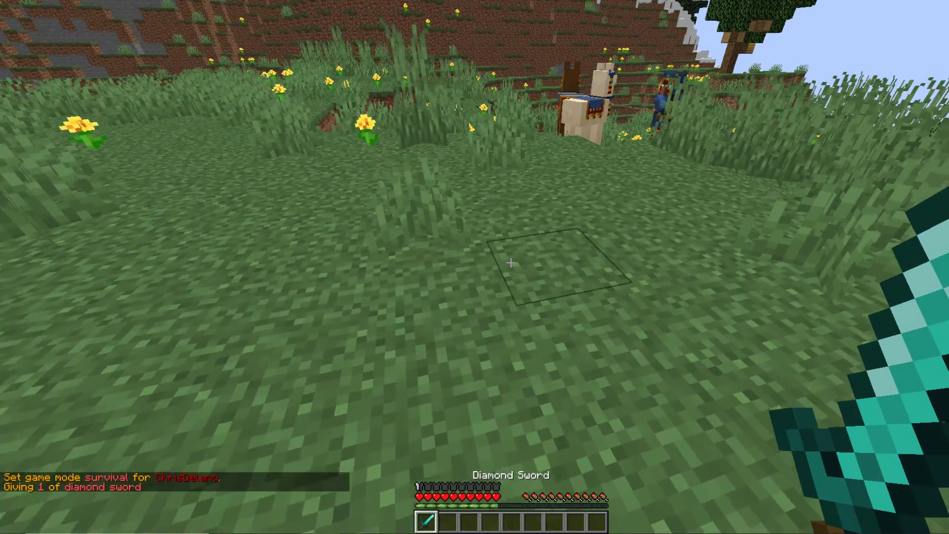
- Spawn 10 pigs near the chest and kill some with the diamond sword while wearing the Fire armor
text(/)
click(512, 262)
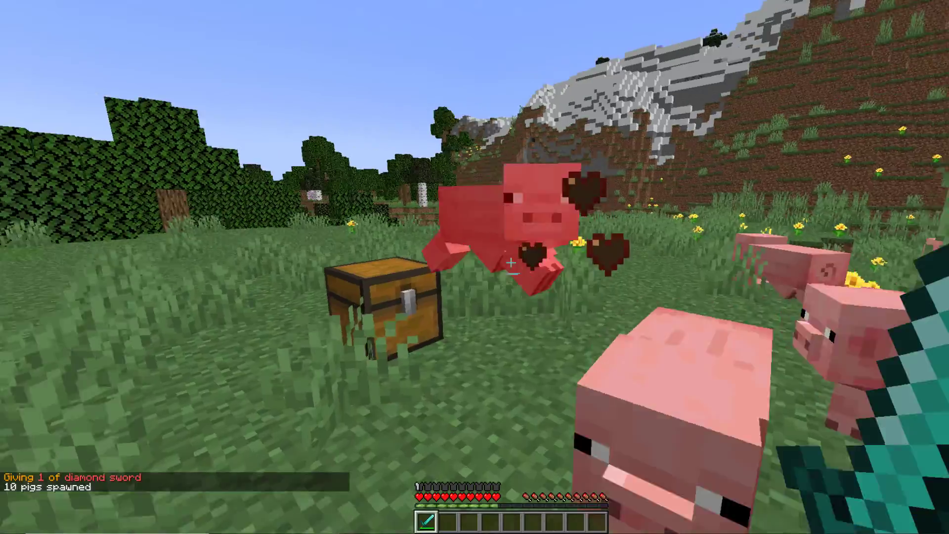
click(511, 263)
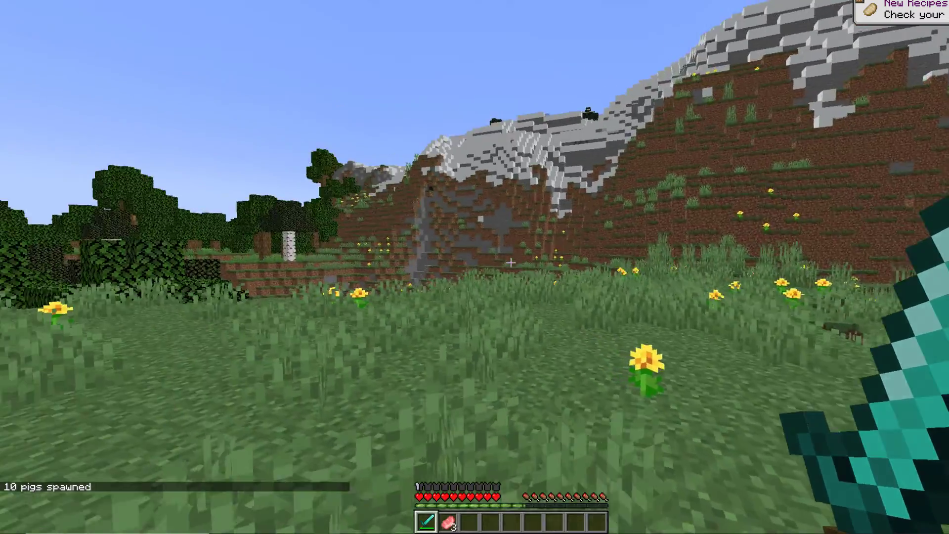
- Take off the equipped Fire armor pieces in the inventory
key(e)
shift+click(435, 190)
key(e)
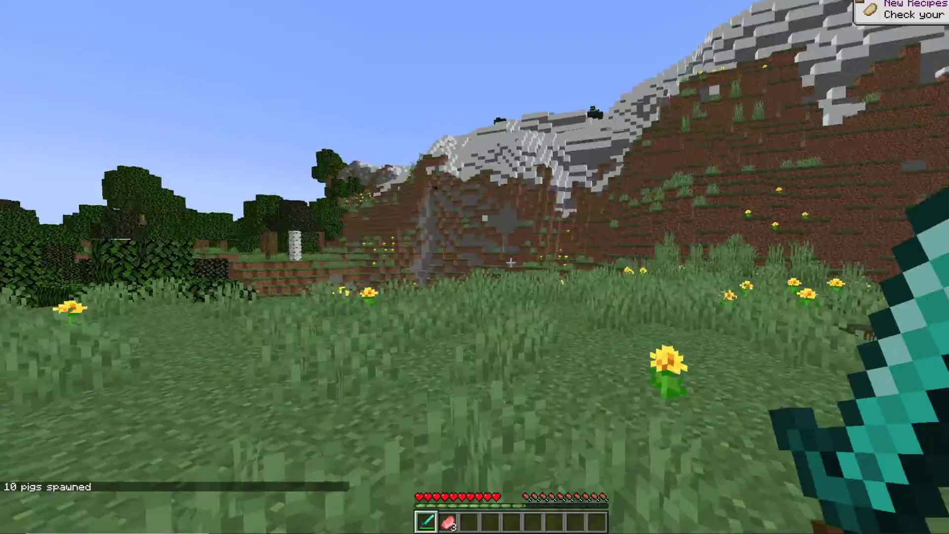
key(e)
key(e)
- Kill more pigs with the diamond sword without armor, collect their drops and switch to the raw porkchops
click(512, 262)
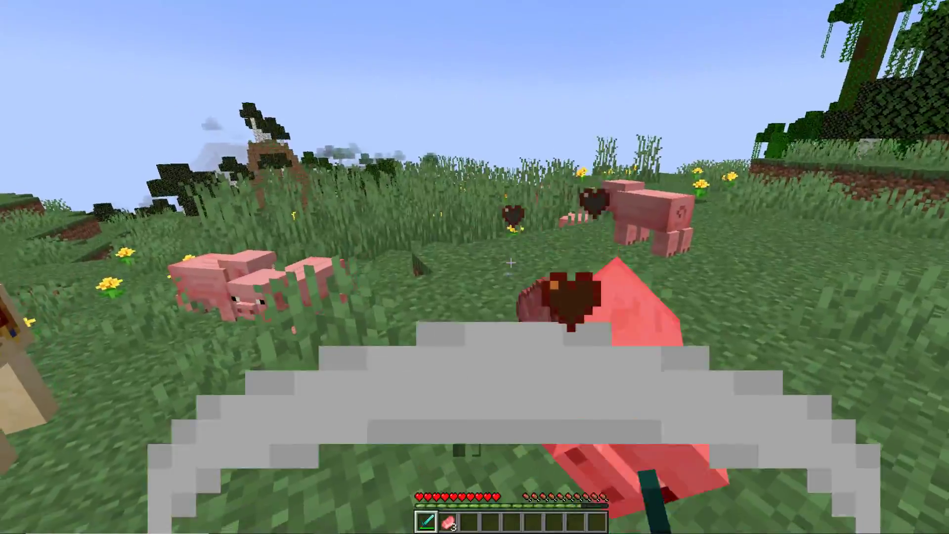
key(w)
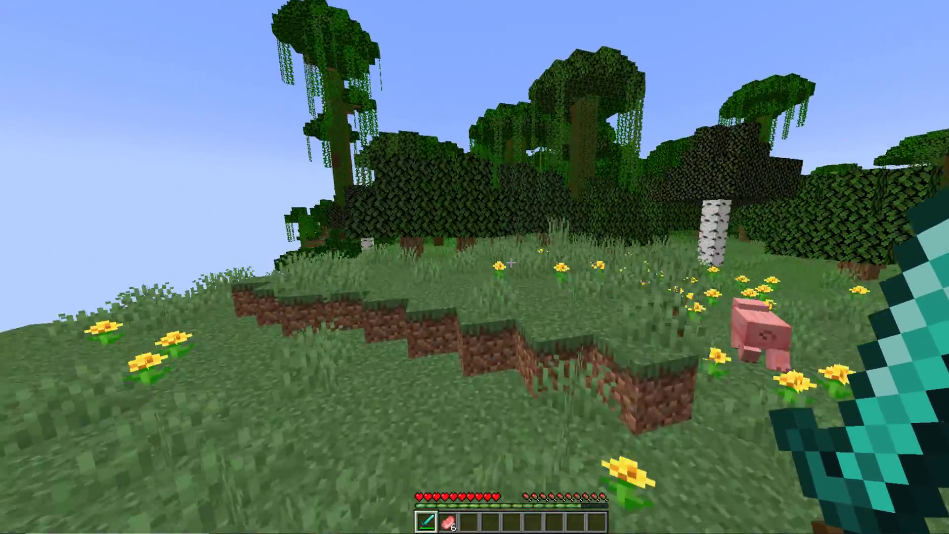
key(2)
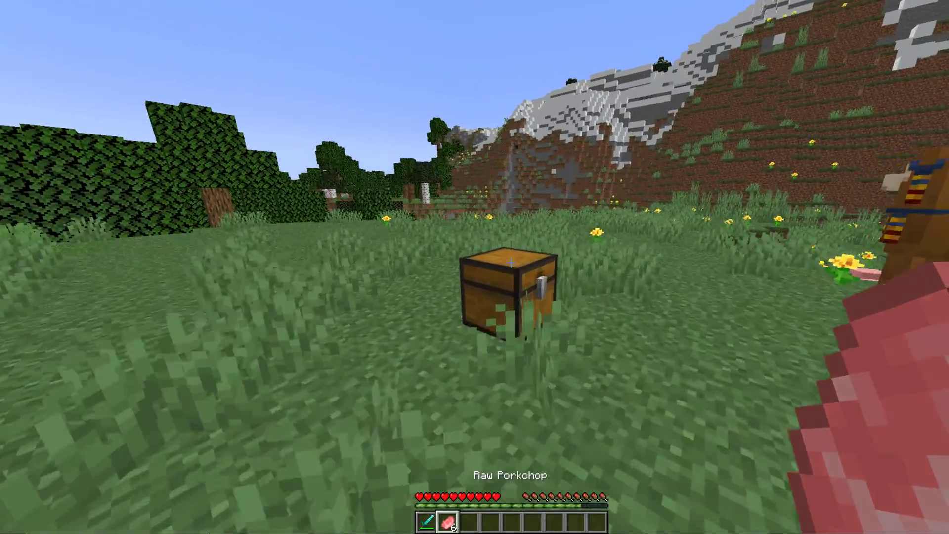
- Use the /armor command to reload the plugin config and give yourself a Serverminer Helmet, and hold the helmet
right_click(512, 262)
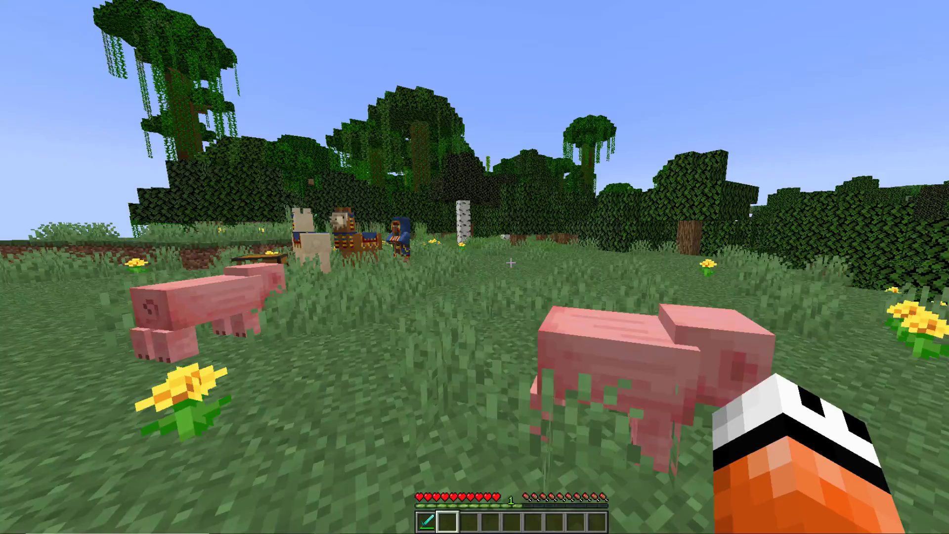
key(w)
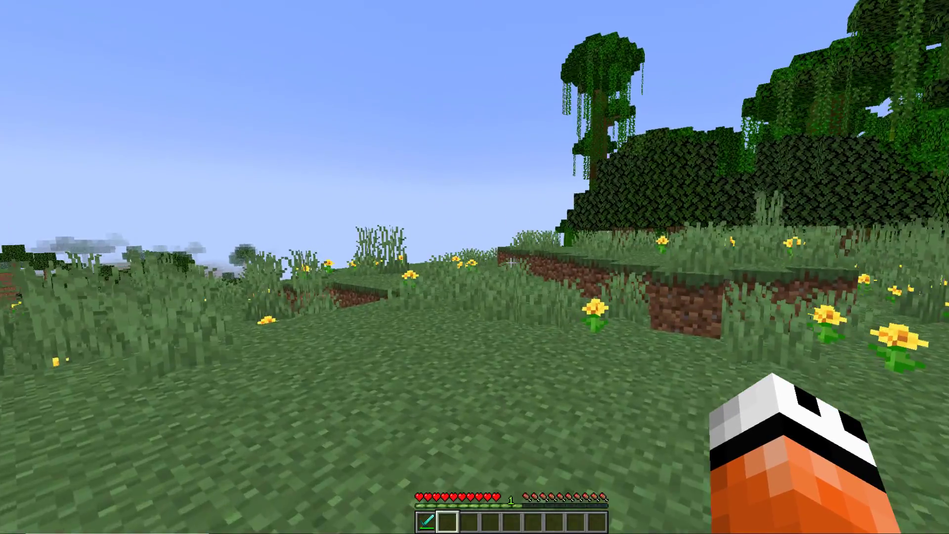
text(/armor)
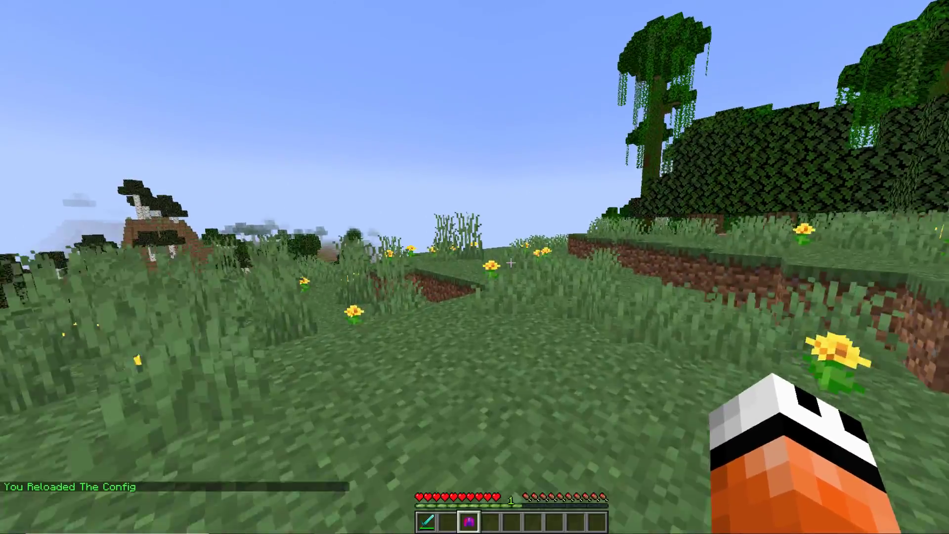
key(3)
- Examine the Serverminer Helmet's enchantments and per-piece boost lore in the inventory
key(e)
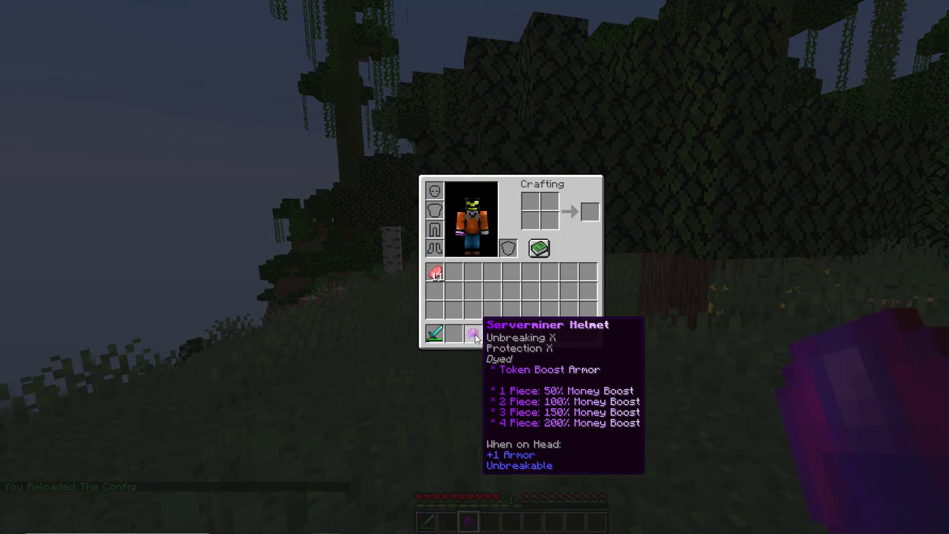
key(e)
key(e)
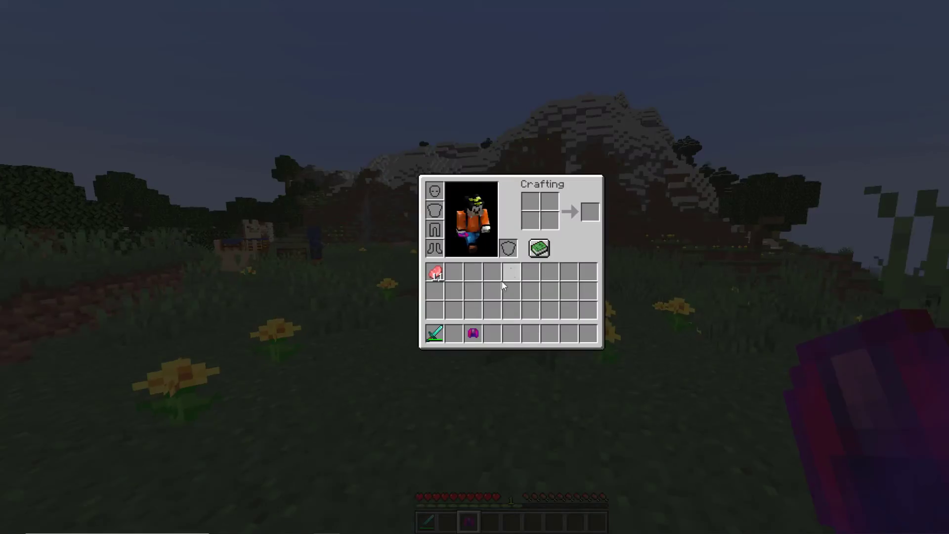
mouse_move(473, 332)
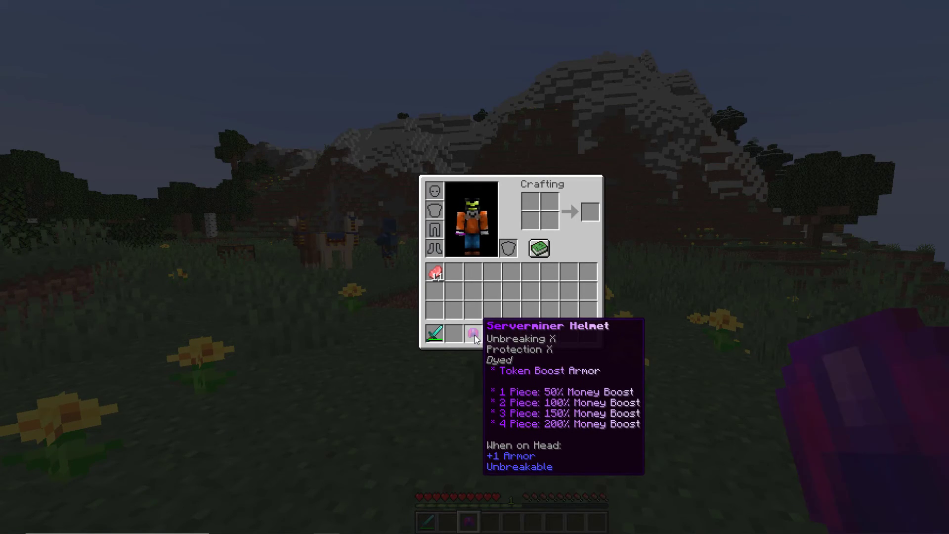
key(e)
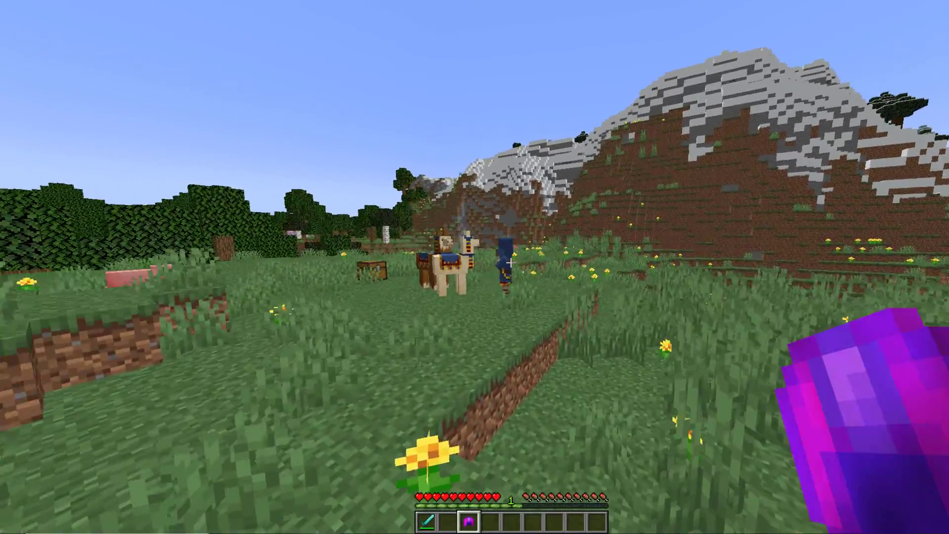
key(w)
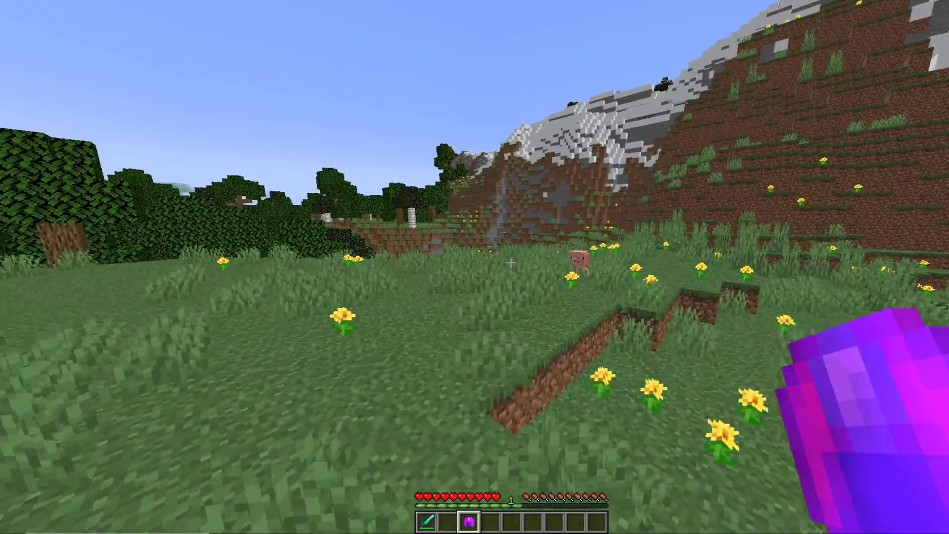
key(e)
key(e)
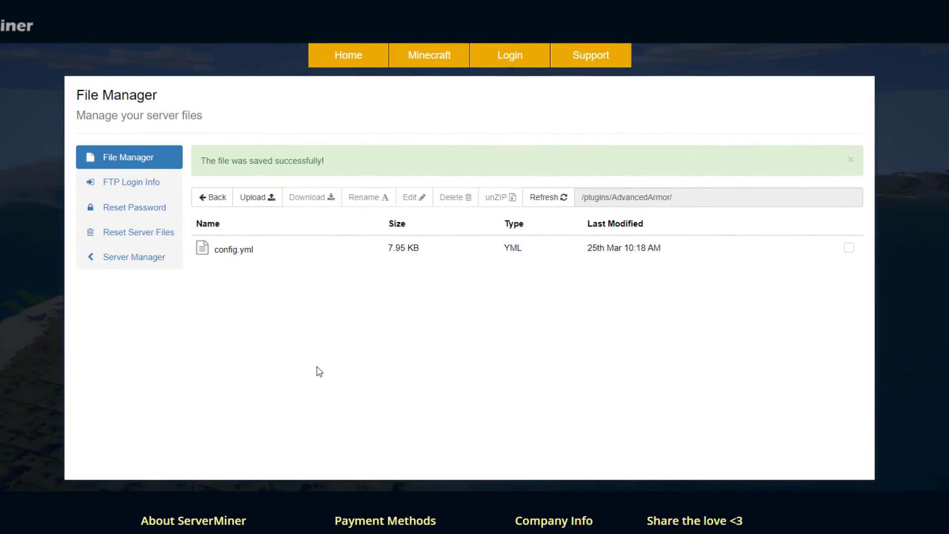
- Switch to the ServerMiner File Manager, open config.yml in /plugins/AdvancedArmor/ and review the Money-Armor economy dependencies
double_click(268, 255)
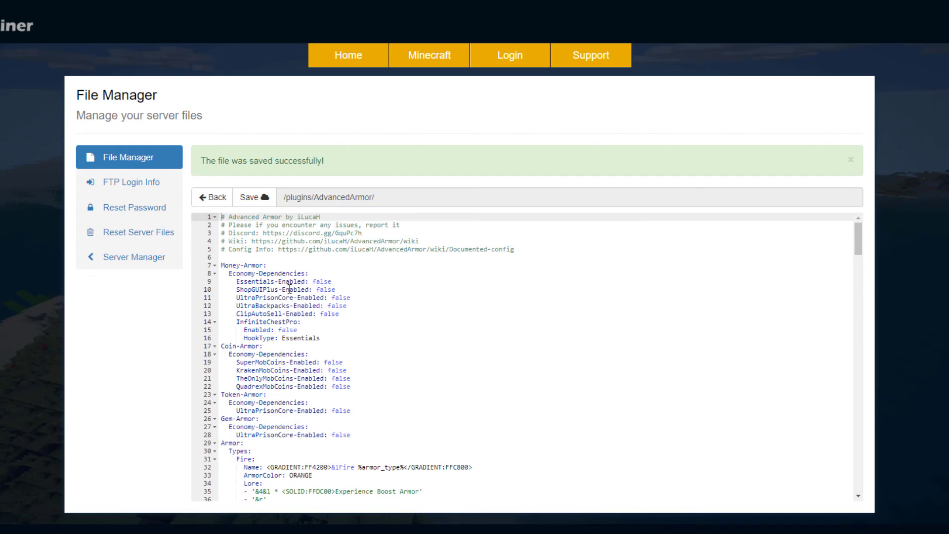
drag(223, 265, 261, 265)
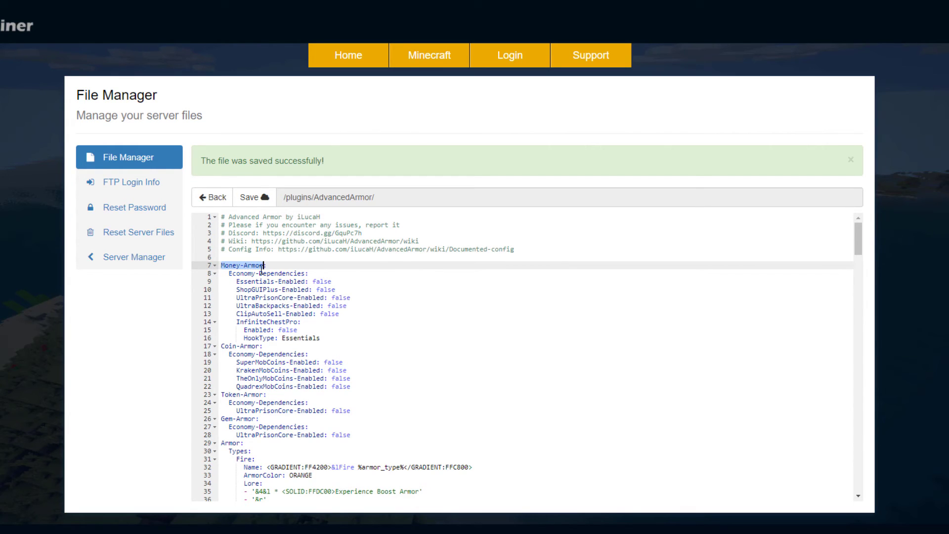
click(229, 273)
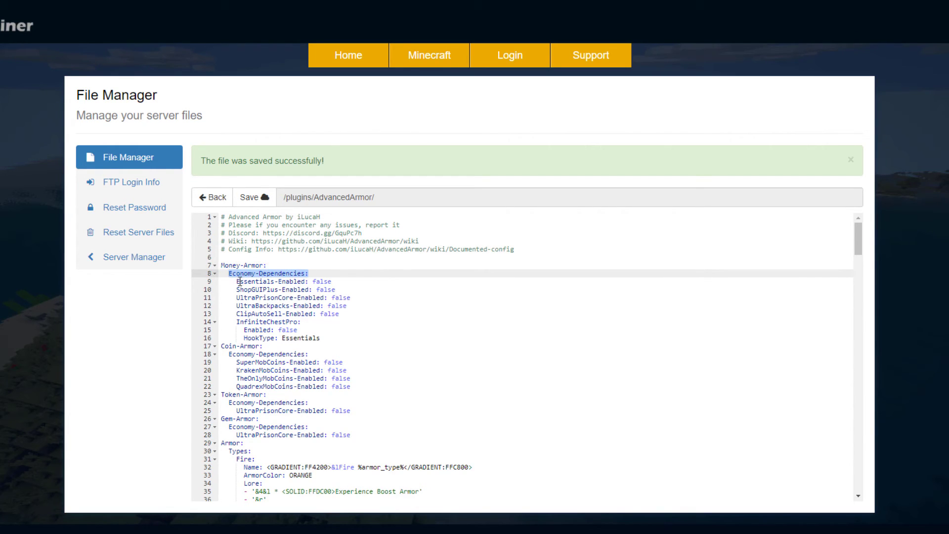
drag(237, 281, 312, 289)
drag(252, 298, 298, 297)
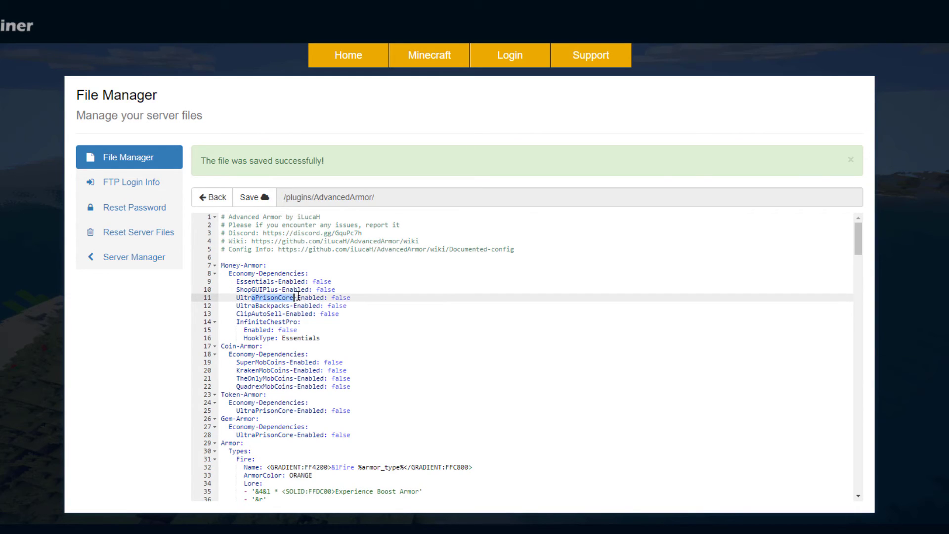
drag(348, 314, 271, 289)
click(314, 298)
click(295, 329)
scroll(257, 306, down, 2)
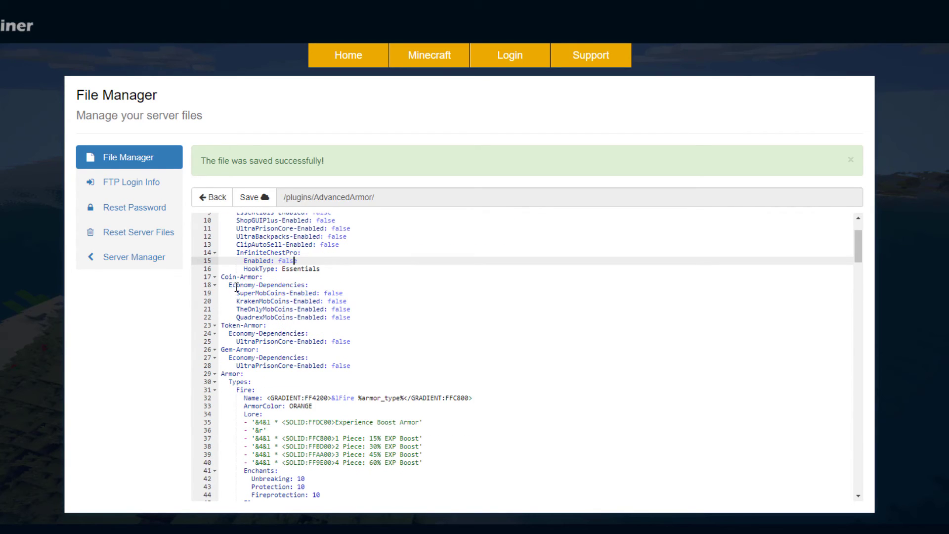
- Review the Coin-Armor economy dependencies and the Token-Armor and Gem-Armor sections below them
drag(221, 277, 267, 278)
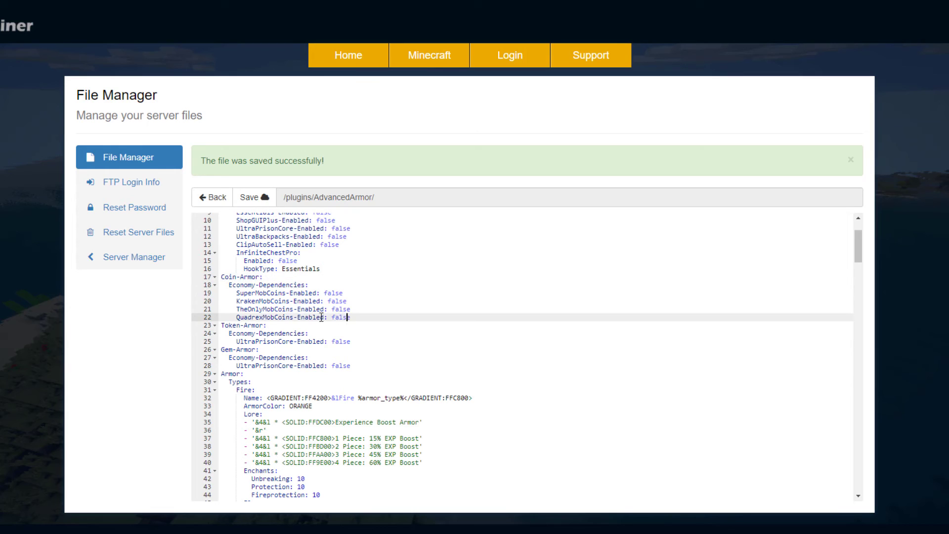
drag(350, 317, 237, 293)
click(294, 310)
scroll(294, 310, down, 1)
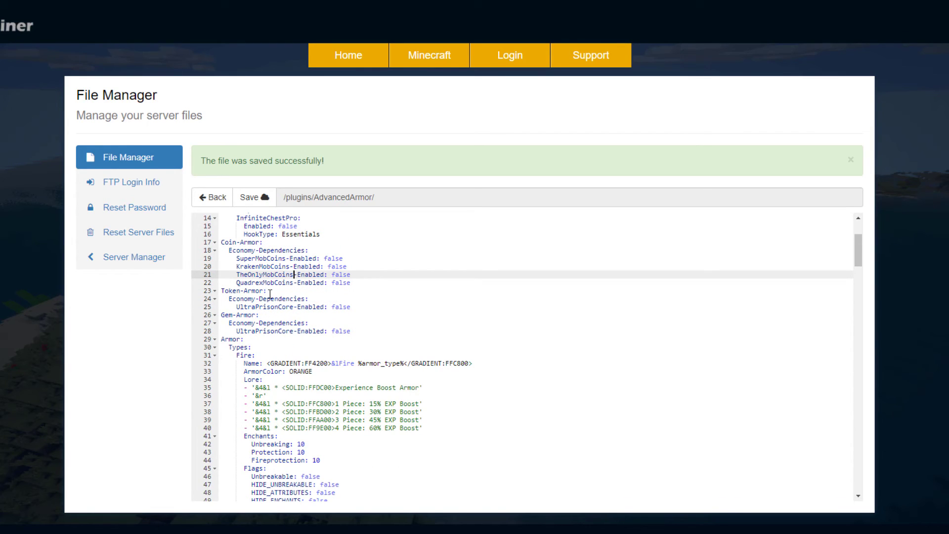
scroll(269, 277, up, 3)
scroll(335, 389, down, 2)
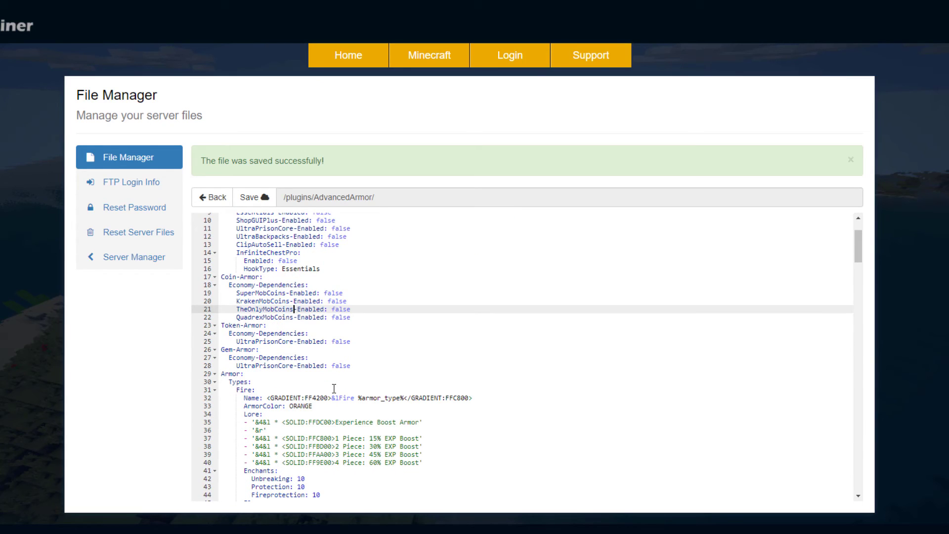
- Examine the whole Fire block under the armor types, from its name to the boost percentages
scroll(335, 388, down, 3)
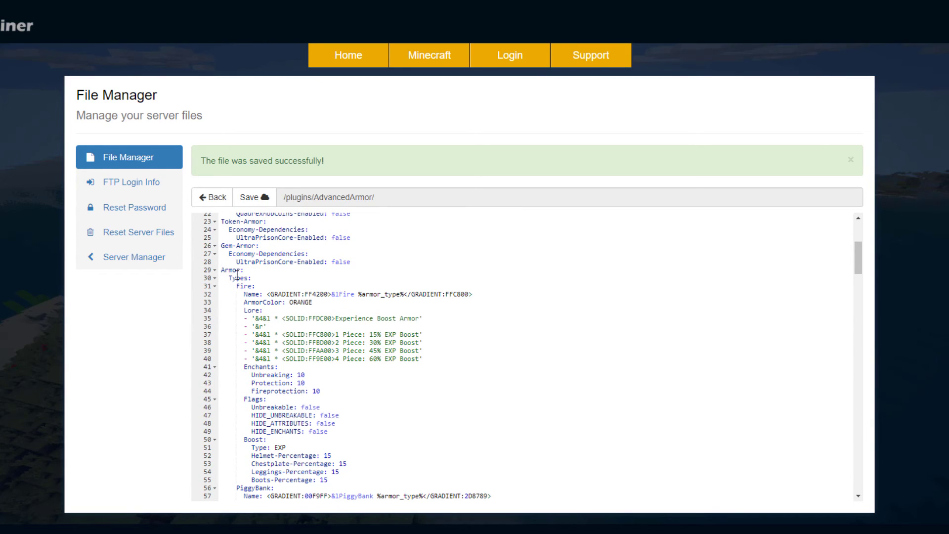
drag(238, 288, 333, 410)
scroll(333, 403, up, 1)
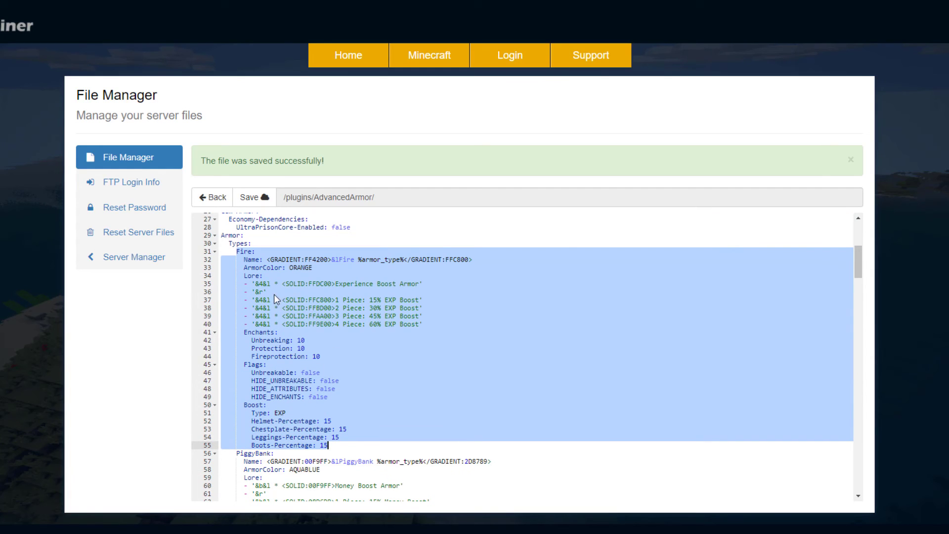
click(348, 321)
scroll(347, 322, up, 1)
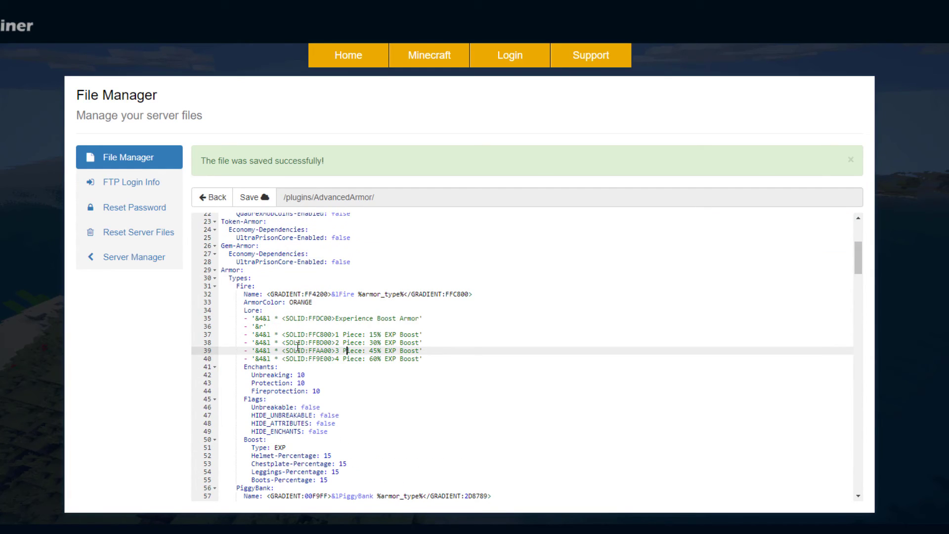
- Inspect the Fire armor's gradient Name line and its ArmorColor value
drag(239, 294, 431, 294)
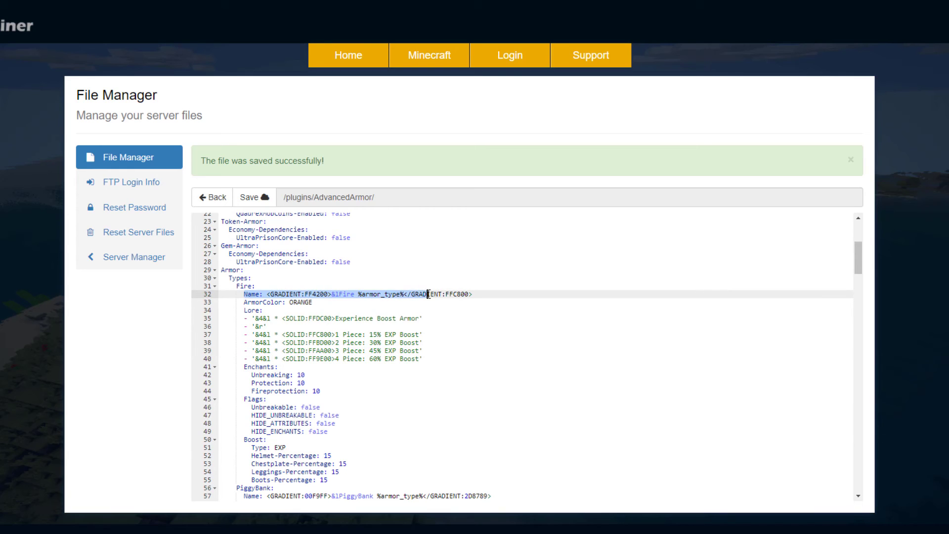
click(434, 294)
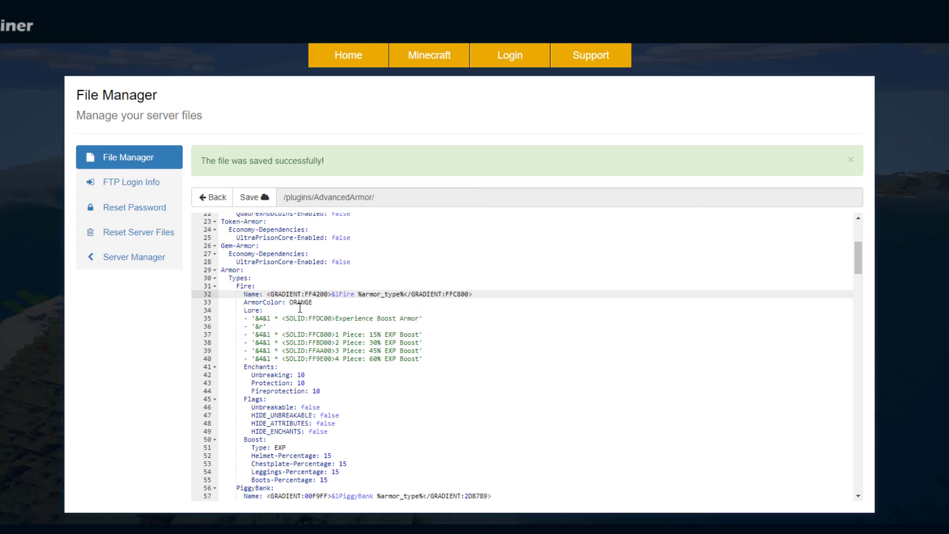
click(322, 303)
double_click(303, 302)
click(290, 302)
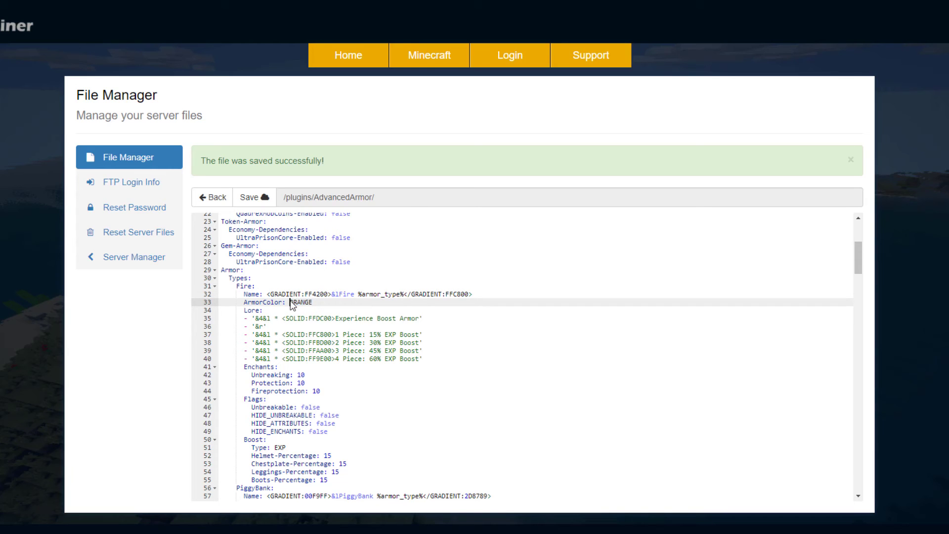
- Look up the RGB definitions in the ArmorColor section and the custom serverminer armor type above it
drag(858, 263, 812, 386)
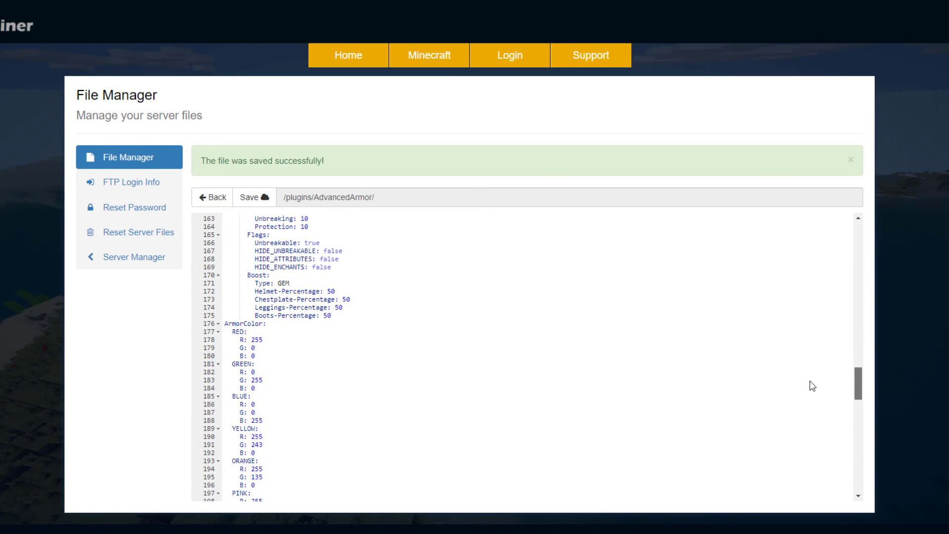
scroll(295, 394, up, 7)
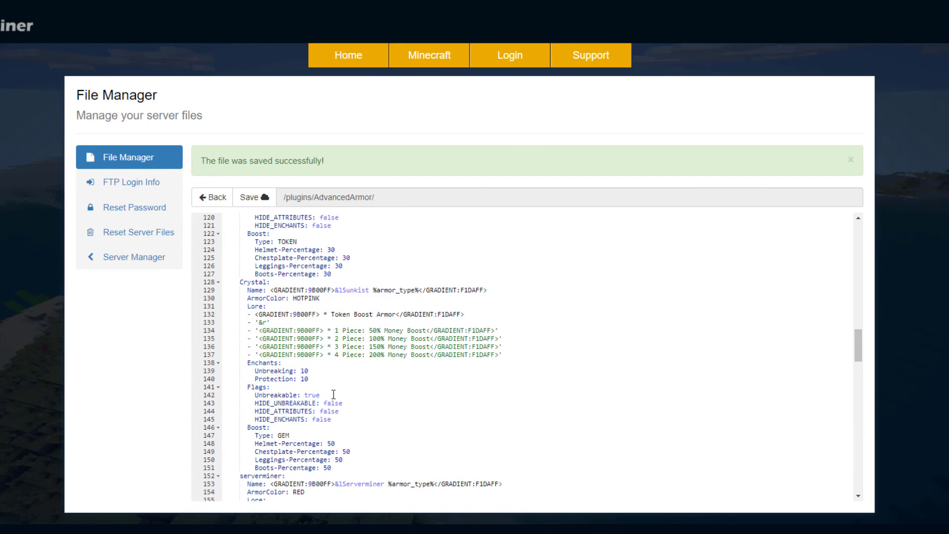
scroll(333, 394, down, 5)
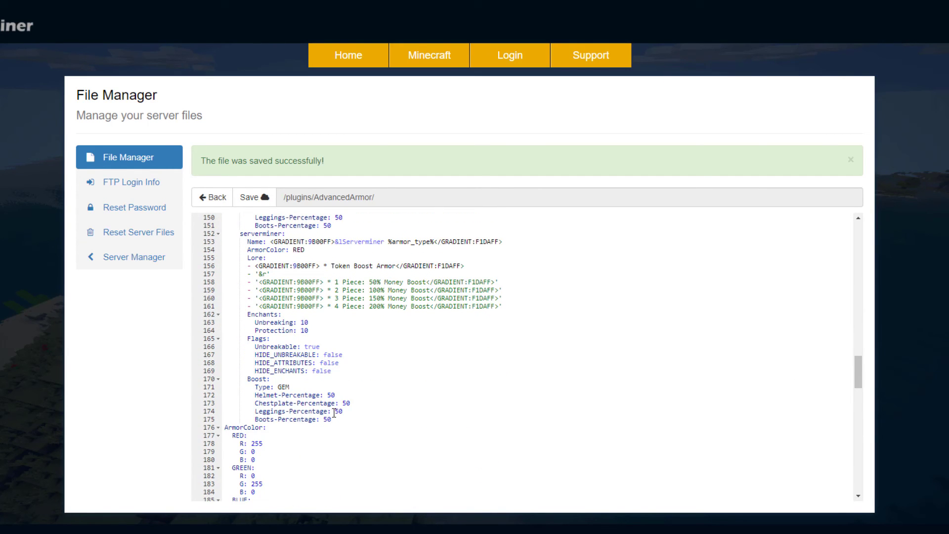
scroll(334, 413, down, 1)
scroll(334, 413, up, 2)
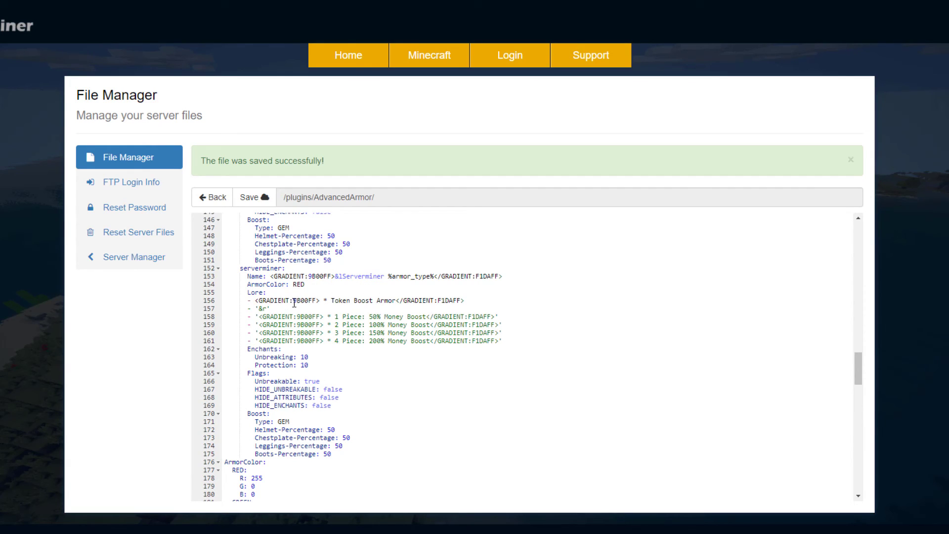
- Inspect the serverminer lore lines, including the start and end gradient colors, the Token Boost Armor text and the per-piece boosts
drag(294, 303, 317, 300)
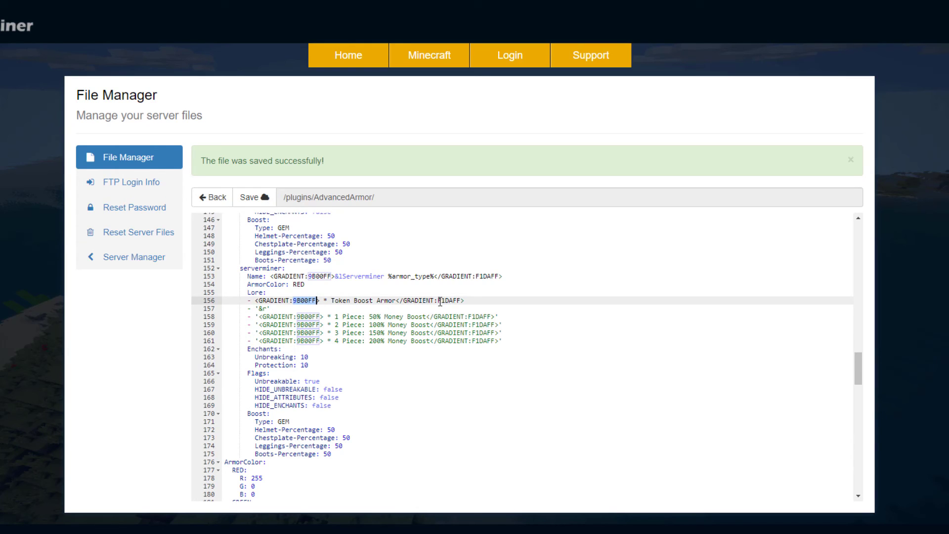
drag(438, 300, 458, 300)
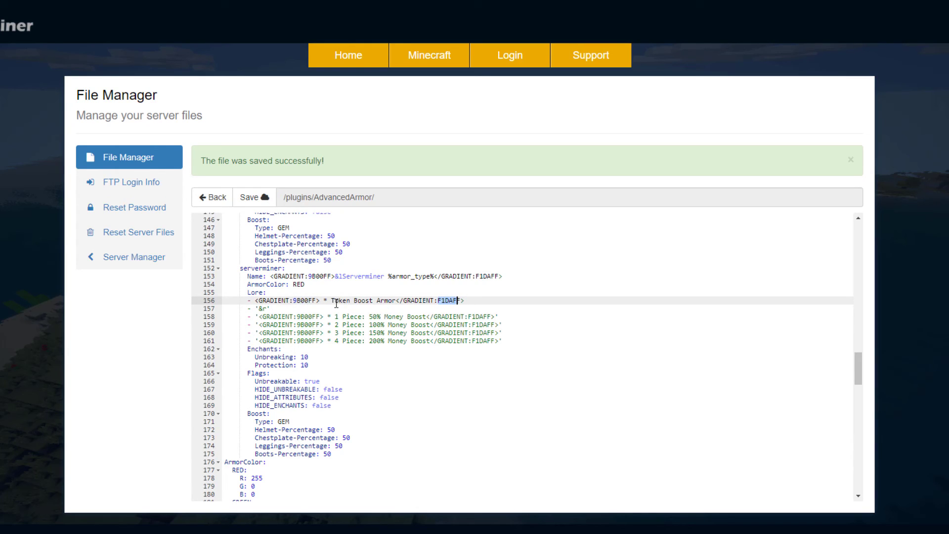
drag(336, 303, 389, 302)
click(382, 316)
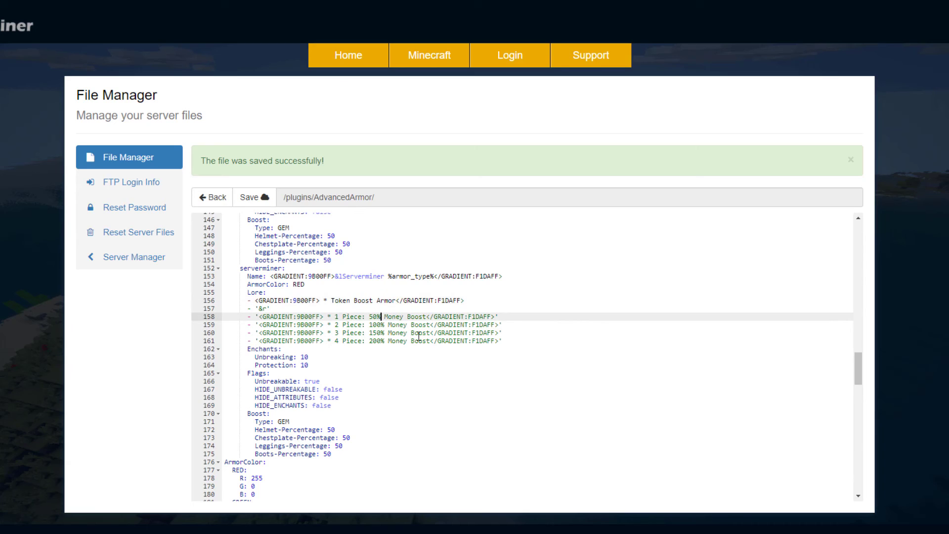
scroll(410, 347, up, 2)
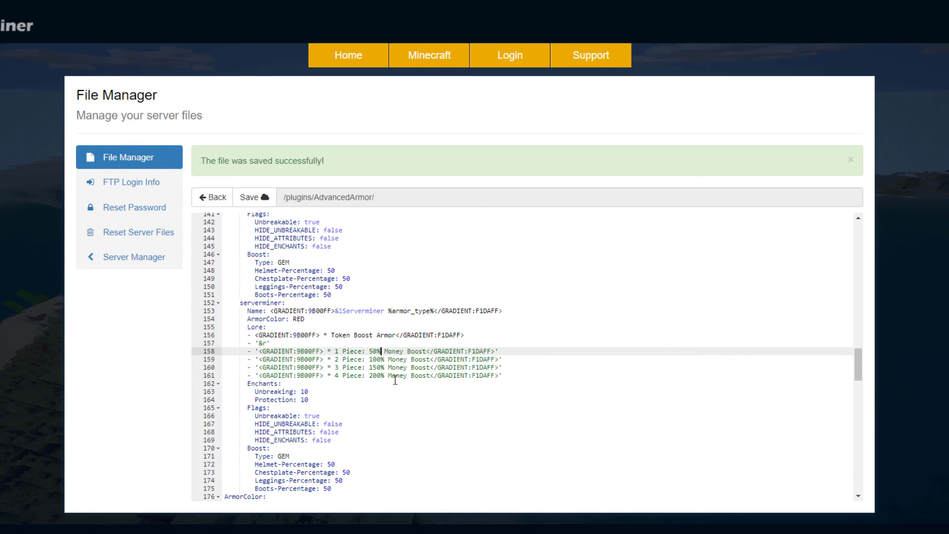
scroll(354, 412, down, 2)
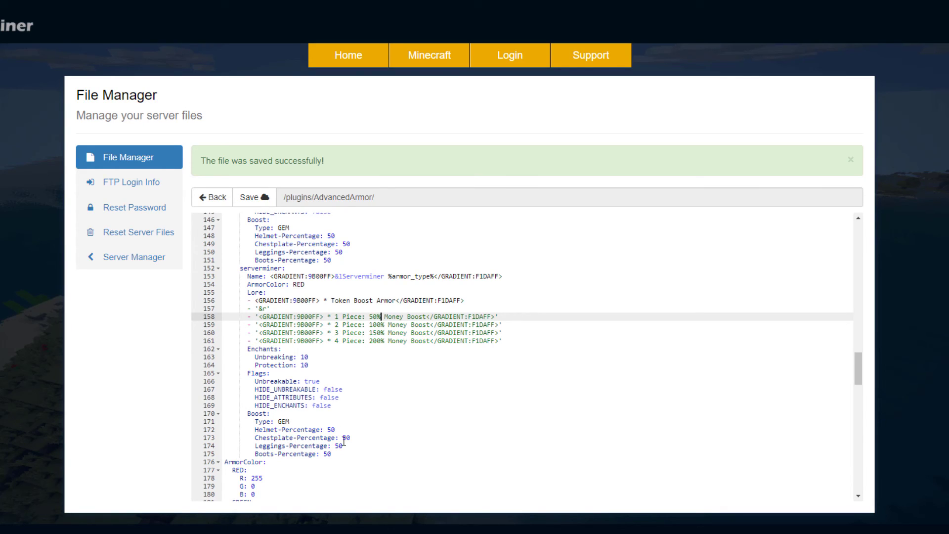
- Check the serverminer Boost type and compare it with the boost types of the Sunkist and Coin armors
click(285, 421)
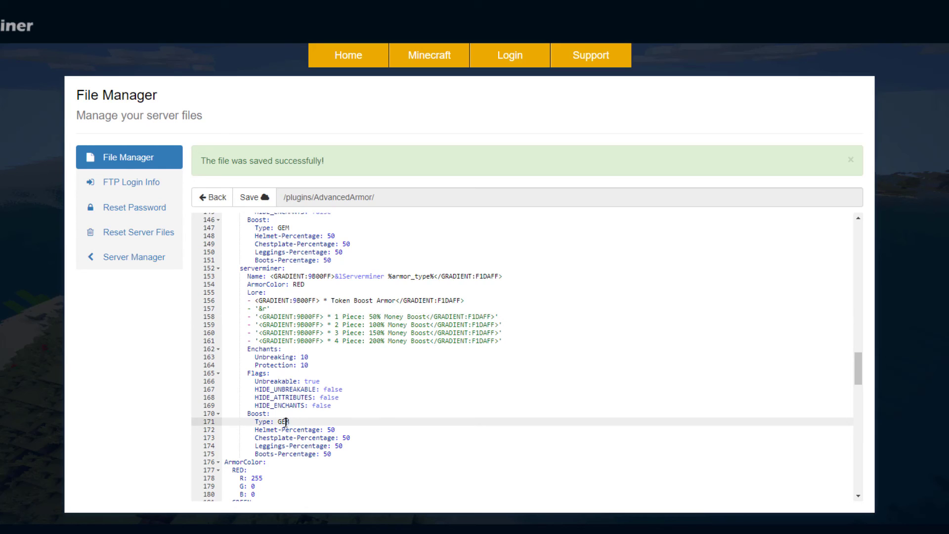
drag(282, 421, 278, 422)
scroll(297, 391, up, 6)
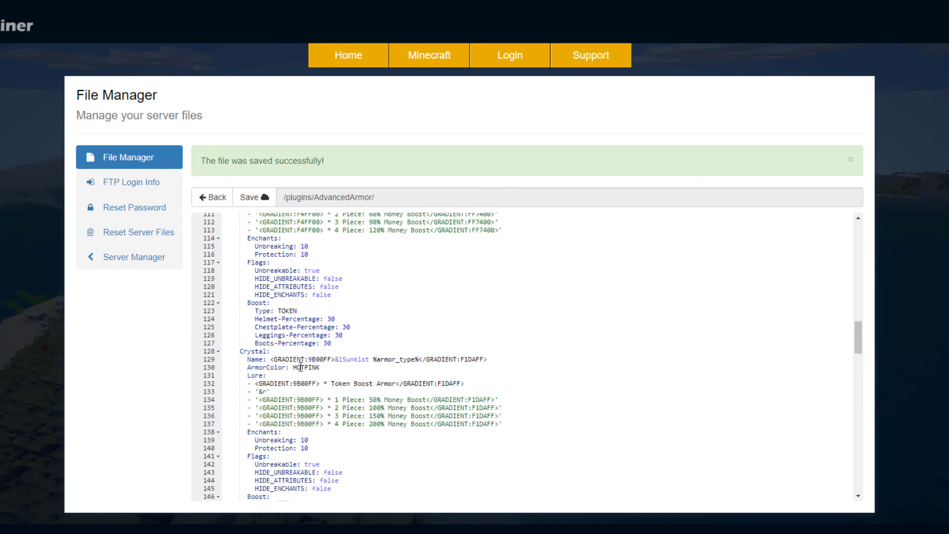
scroll(302, 310, up, 7)
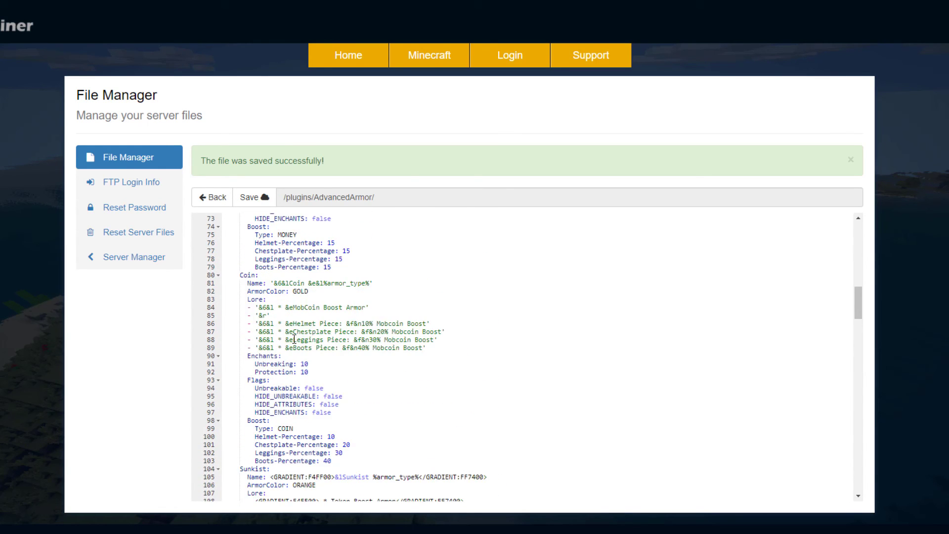
- Inspect the serverminer Flags section, covering Unbreakable, HIDE_UNBREAKABLE, HIDE_ATTRIBUTES and HIDE_ENCHANTS
scroll(288, 273, down, 15)
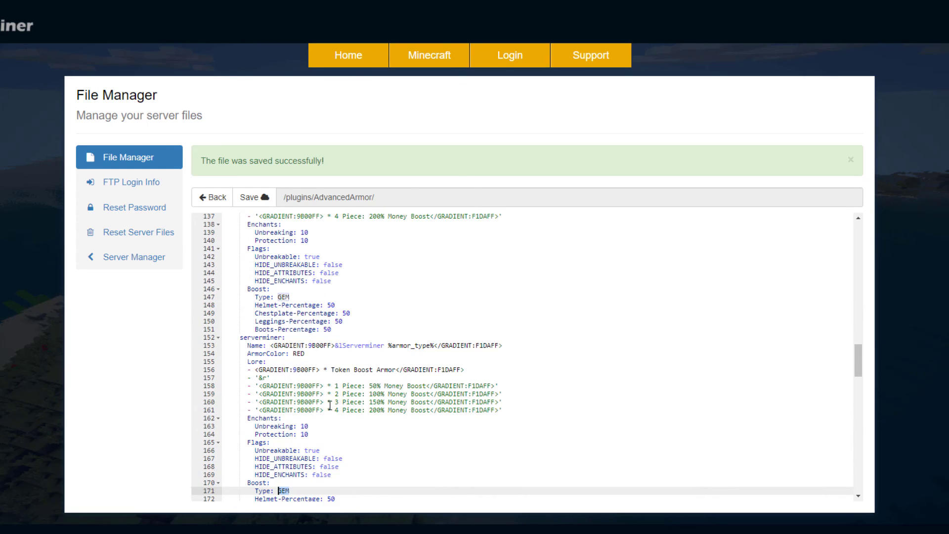
scroll(318, 389, up, 2)
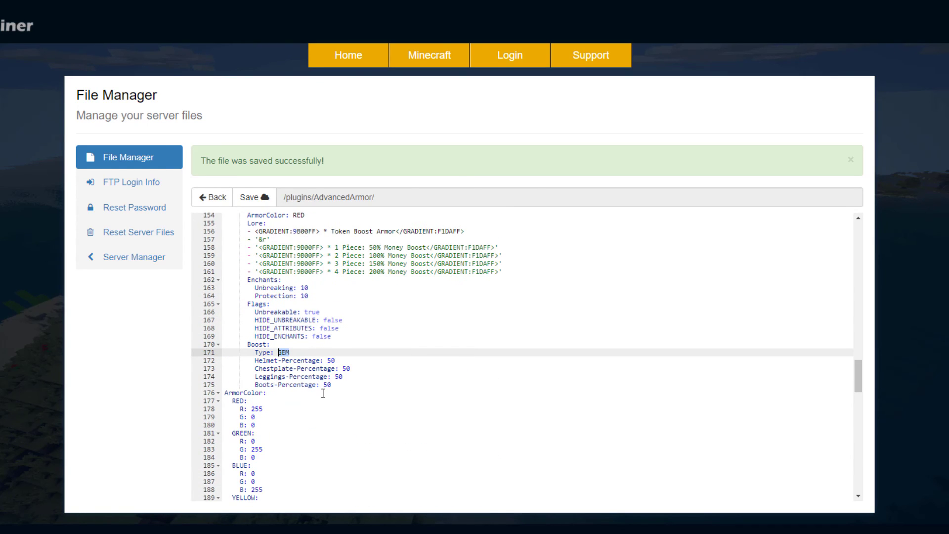
click(295, 353)
drag(344, 336, 254, 313)
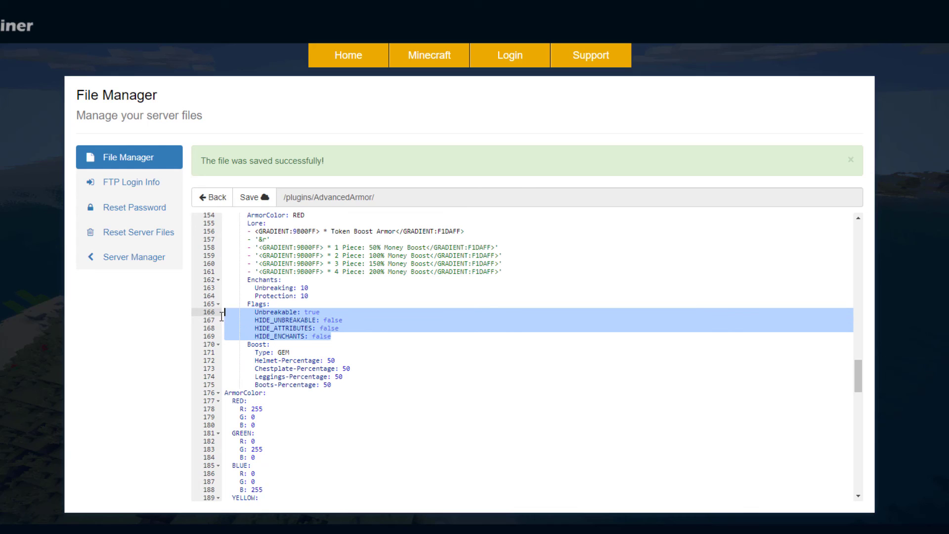
click(278, 313)
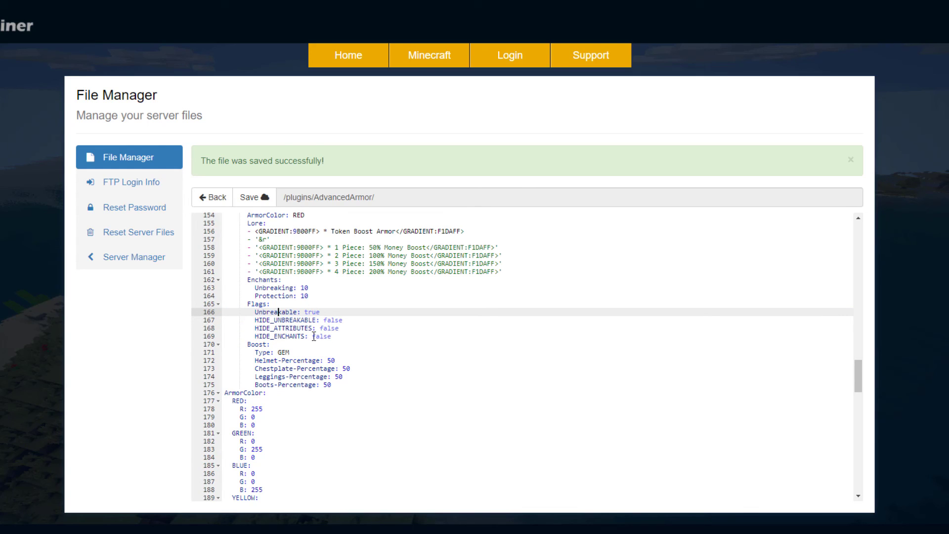
drag(254, 321, 320, 321)
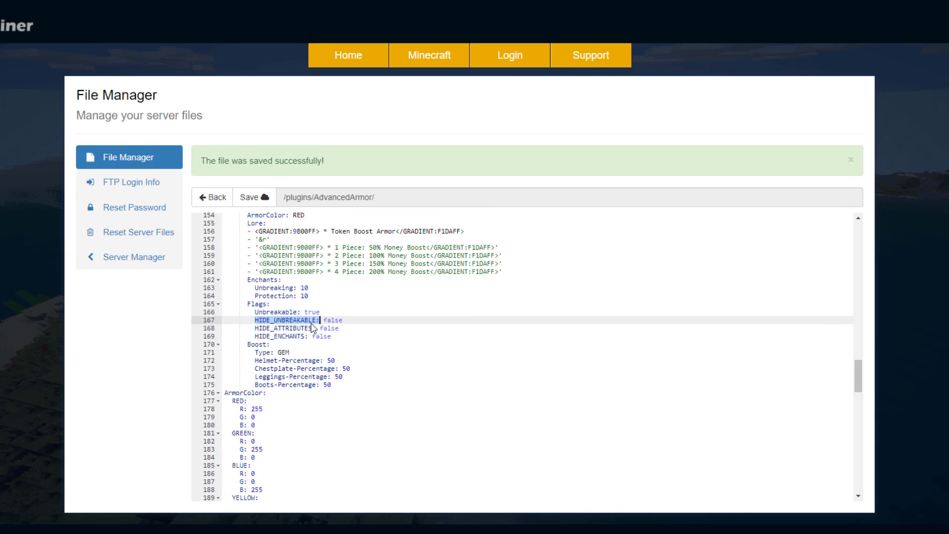
drag(258, 328, 224, 316)
click(340, 337)
- Check the serverminer Enchants entries and compare them with the Fire armor's Fireprotection enchant near the start of the config
scroll(343, 336, up, 1)
click(293, 322)
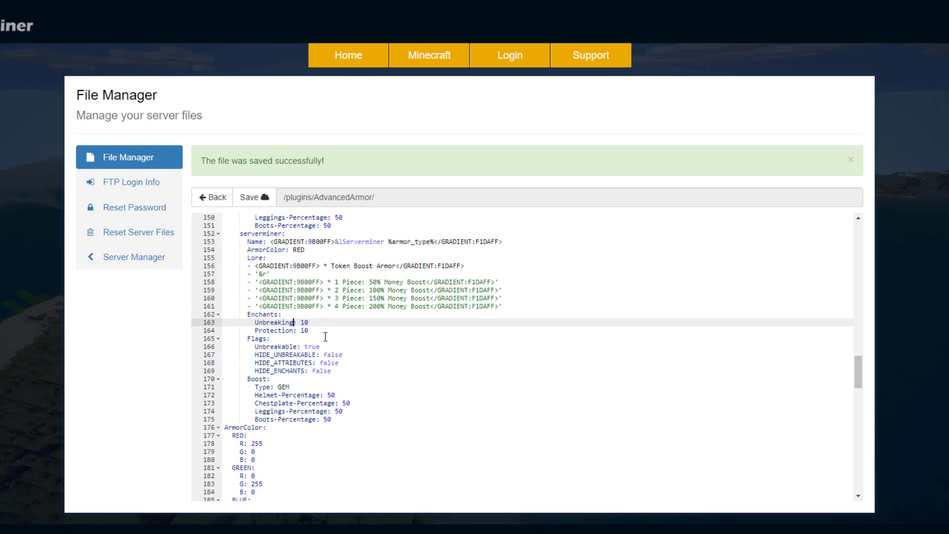
scroll(521, 361, up, 5)
drag(858, 363, 858, 248)
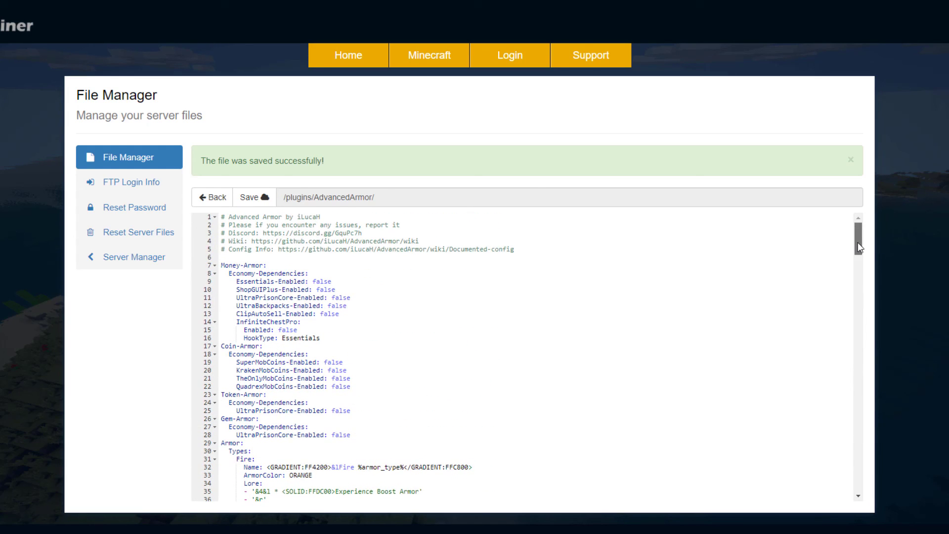
scroll(461, 347, down, 5)
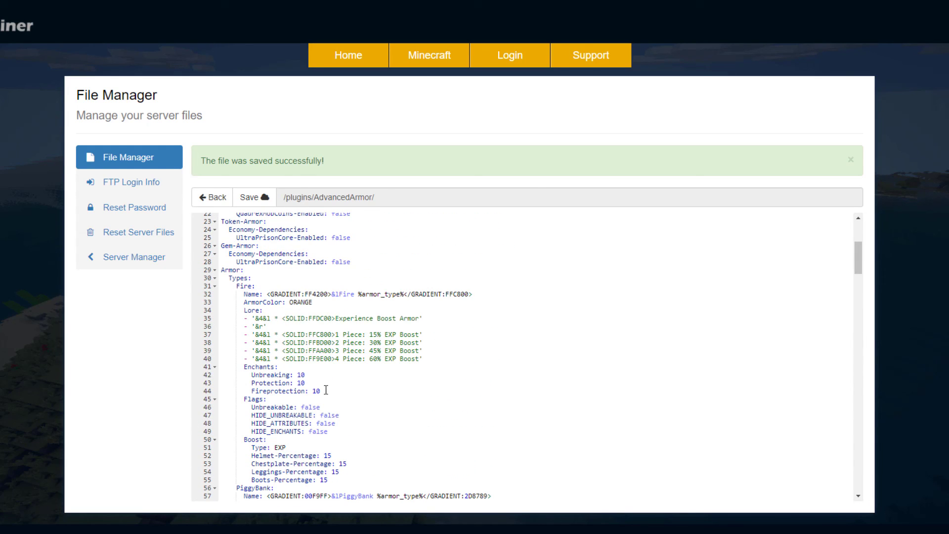
drag(329, 391, 223, 393)
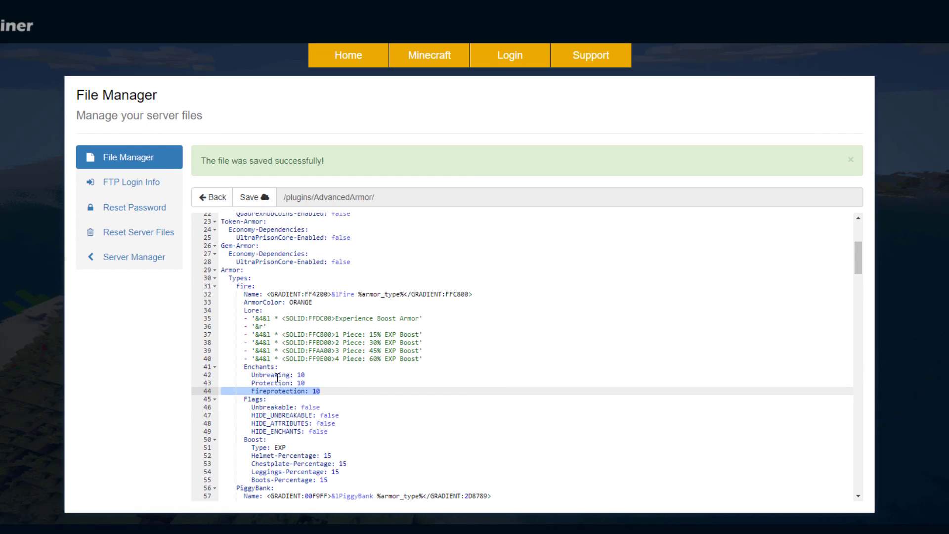
click(320, 391)
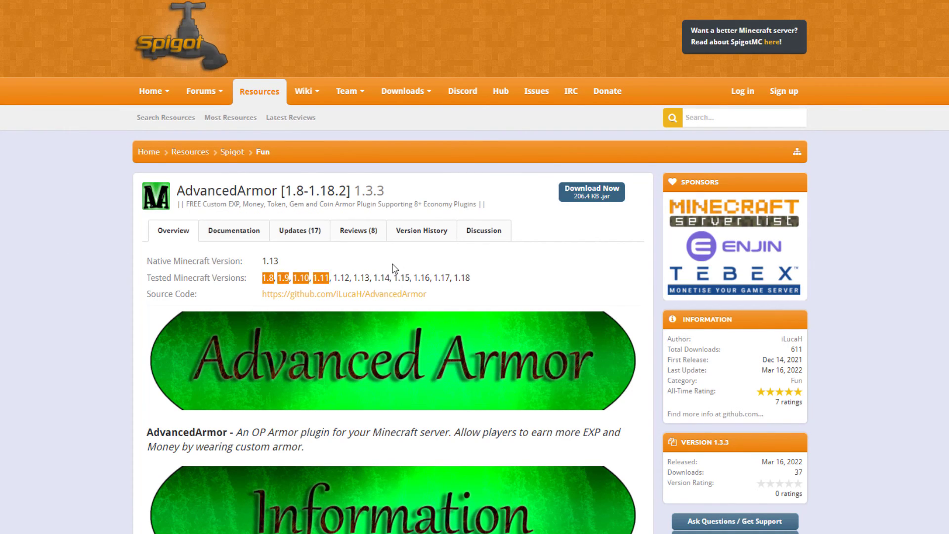
- Review the AdvancedArmor resource page on SpigotMC, reading how the boosts work and the Commands and Permissions lists, and return to the page header
scroll(482, 282, down, 9)
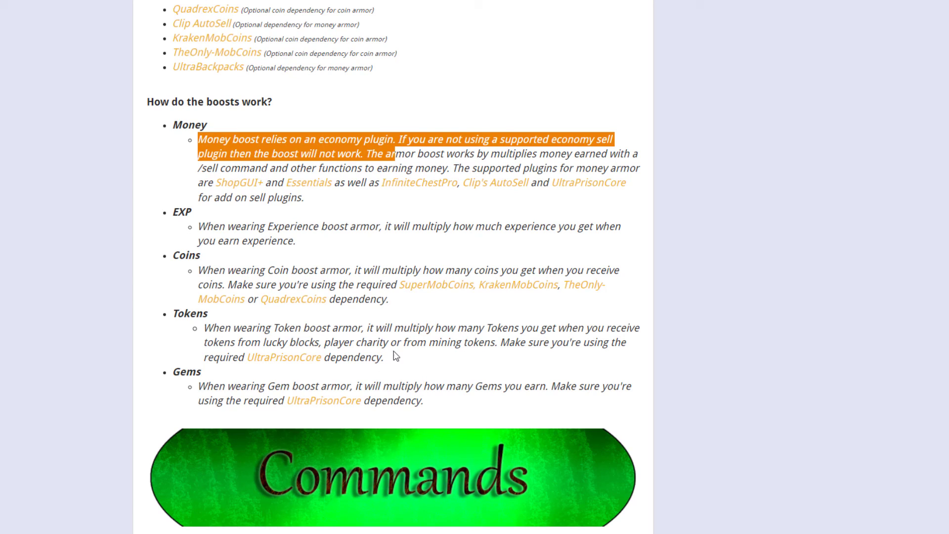
click(278, 267)
scroll(390, 242, down, 3)
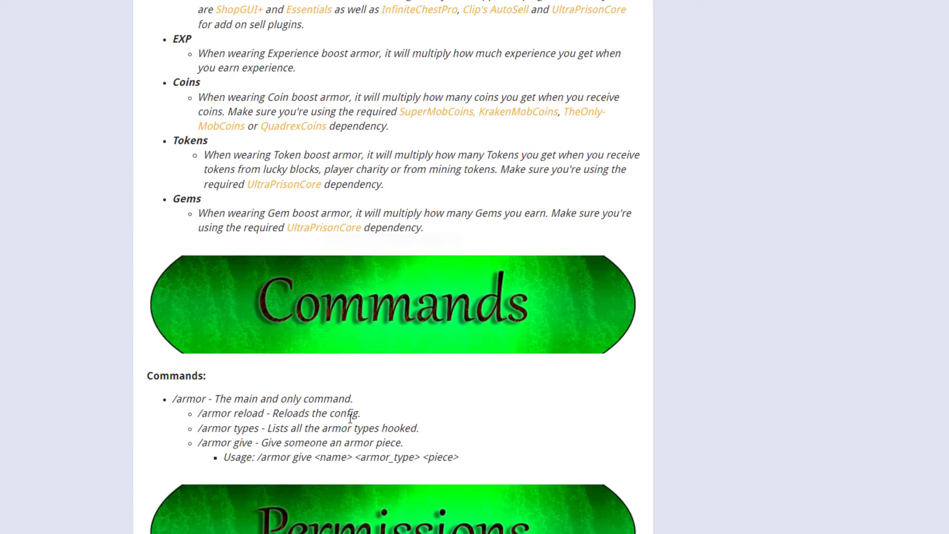
scroll(306, 418, down, 3)
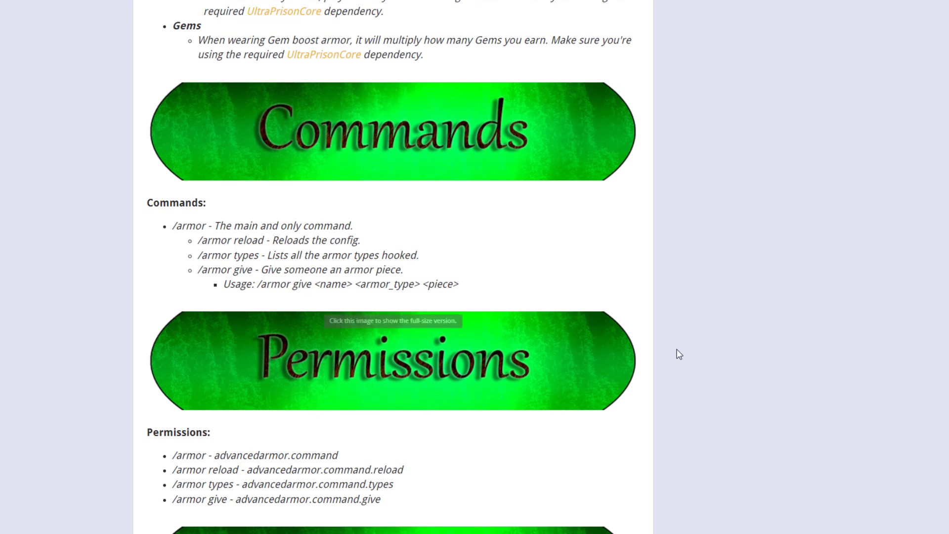
scroll(716, 283, down, 1)
scroll(716, 284, up, 15)
scroll(488, 237, down, 1)
scroll(518, 231, up, 1)
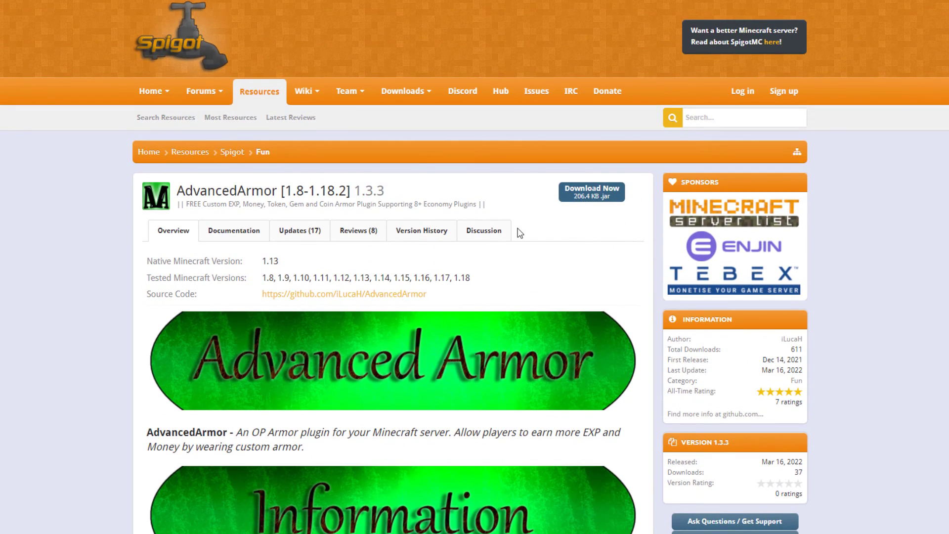